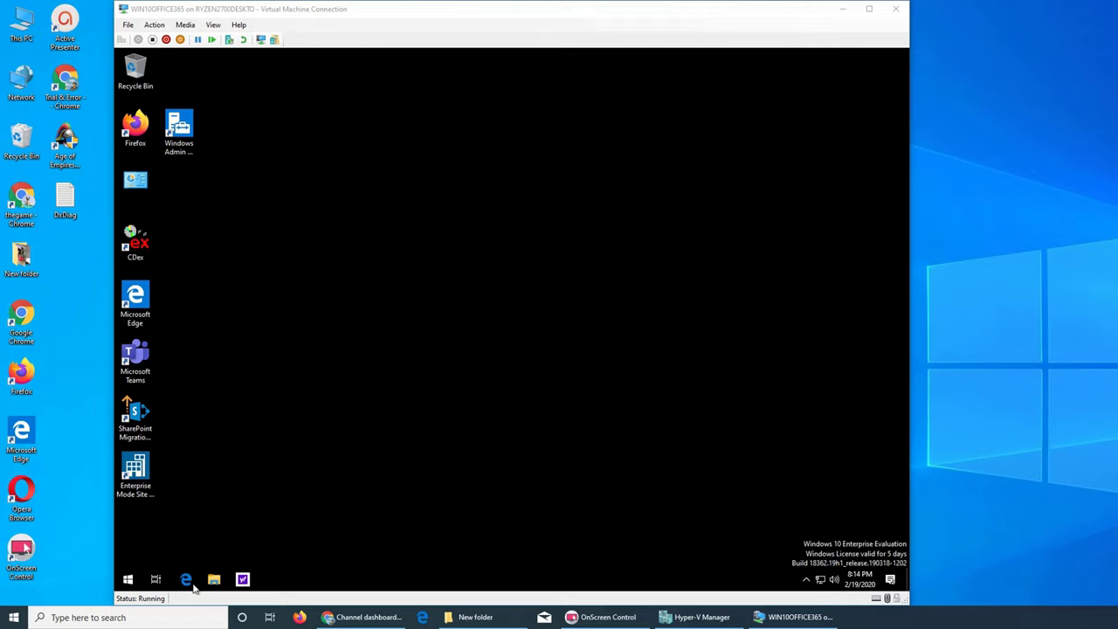
Open Edge in the VM and close the localhost and docs tabs, leaving one blank tab
{"action": "left_click", "coordinate": [193, 587]}
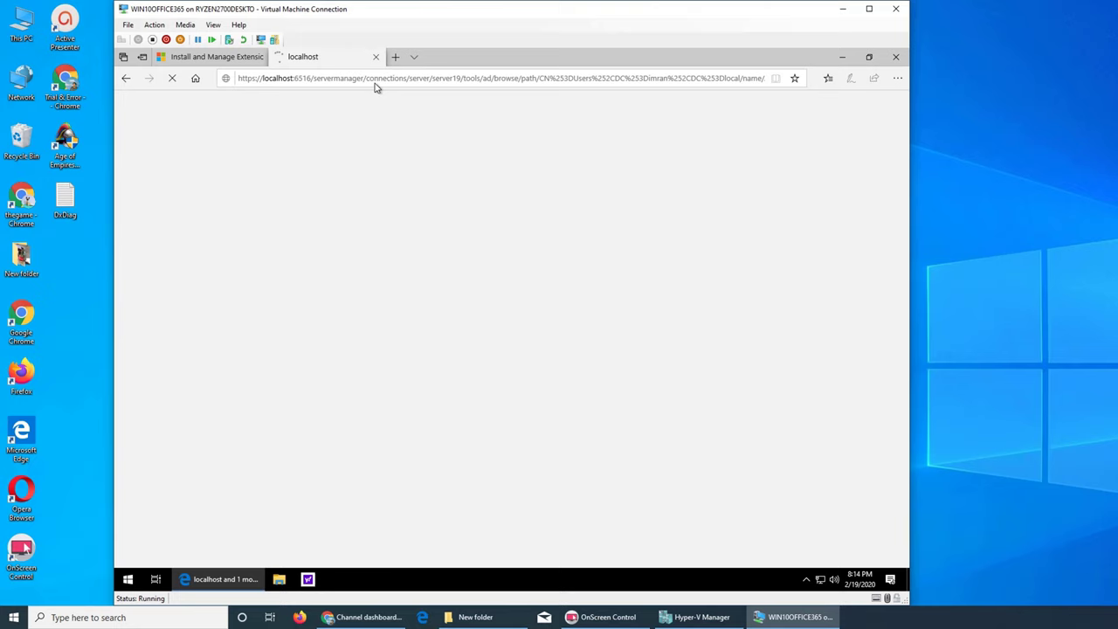
{"action": "left_click", "coordinate": [376, 58]}
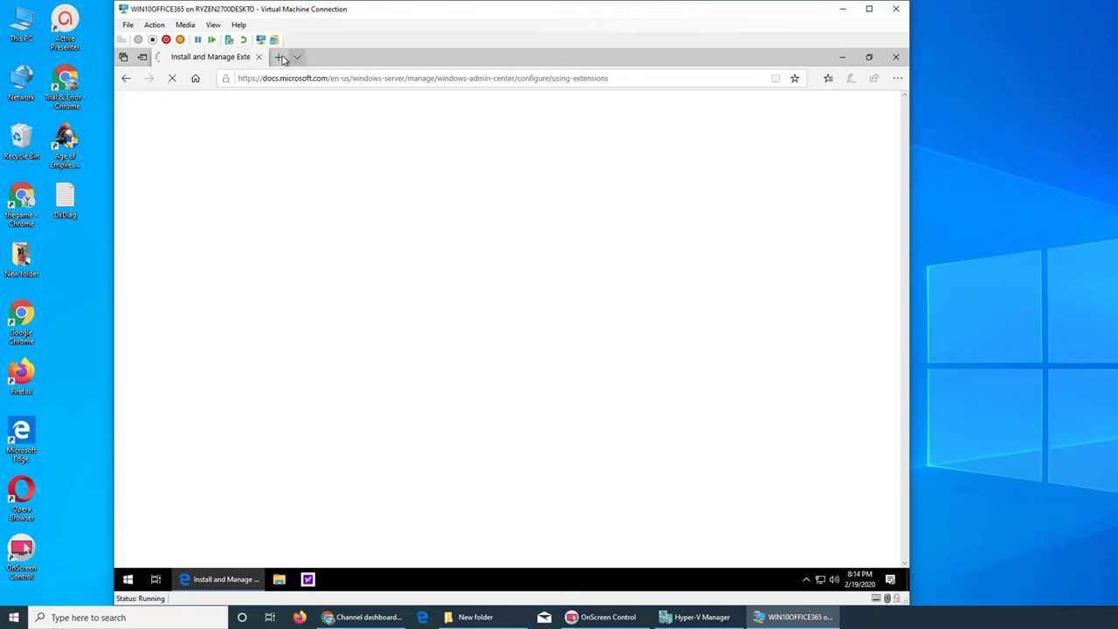
{"action": "left_click", "coordinate": [276, 57]}
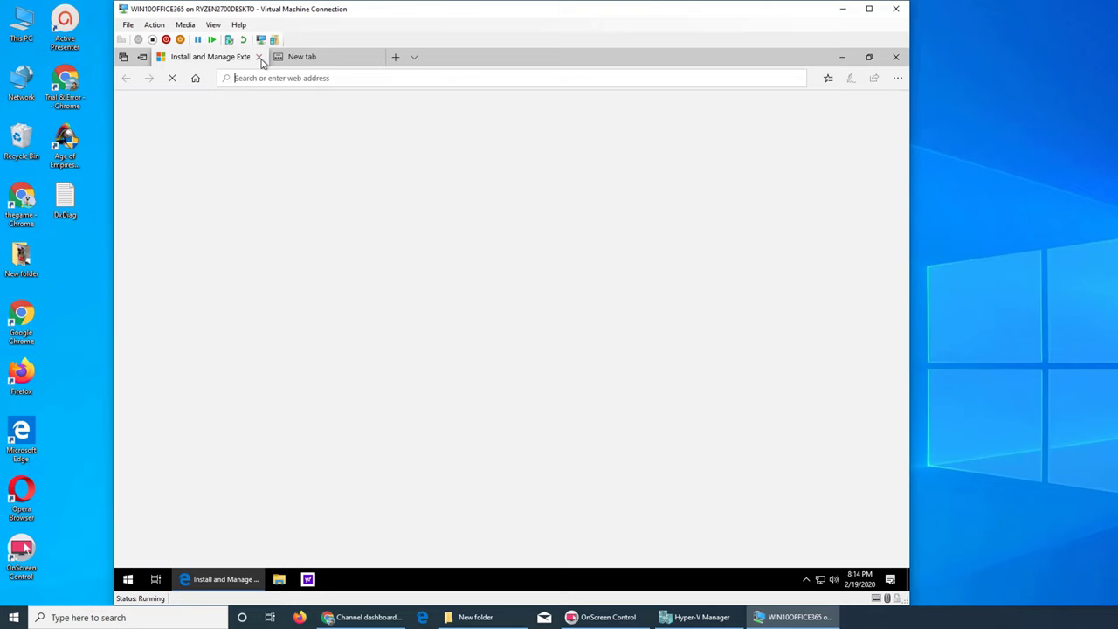
{"action": "left_click", "coordinate": [251, 57]}
{"action": "left_click", "coordinate": [258, 56]}
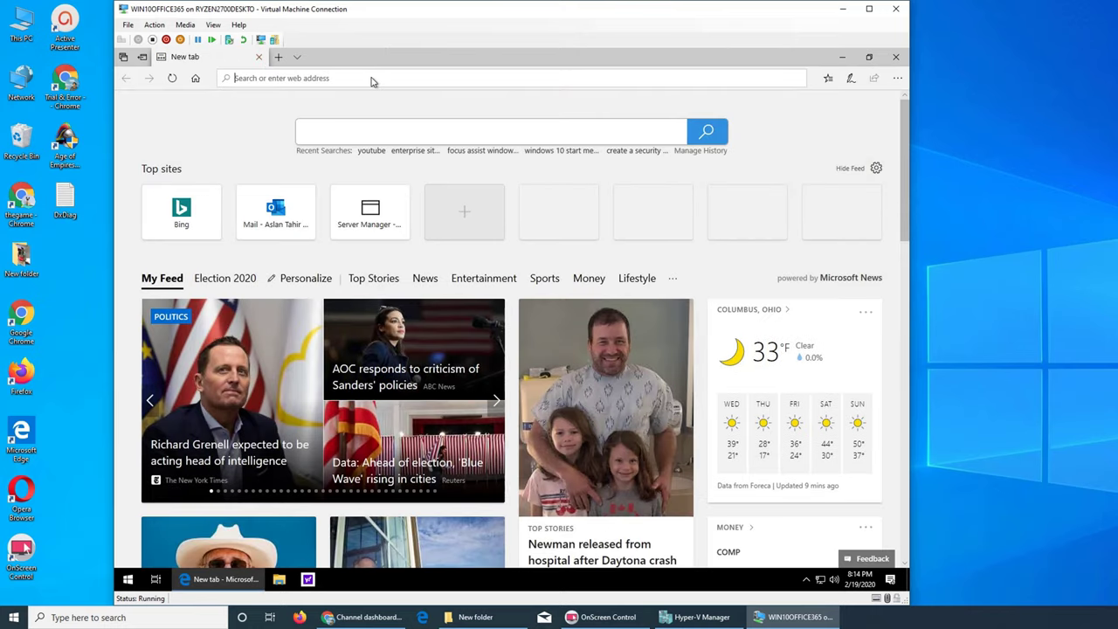
Enter spectrum.net in the address bar and load the site
{"action": "type", "text": "spectrum.net"}
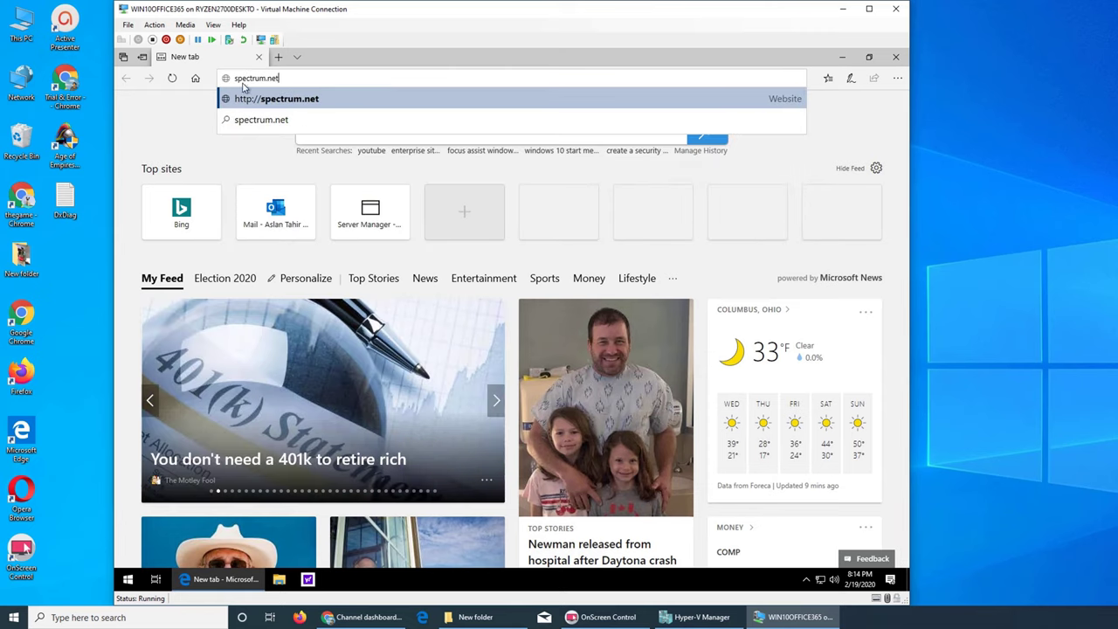
{"action": "left_click", "coordinate": [257, 94]}
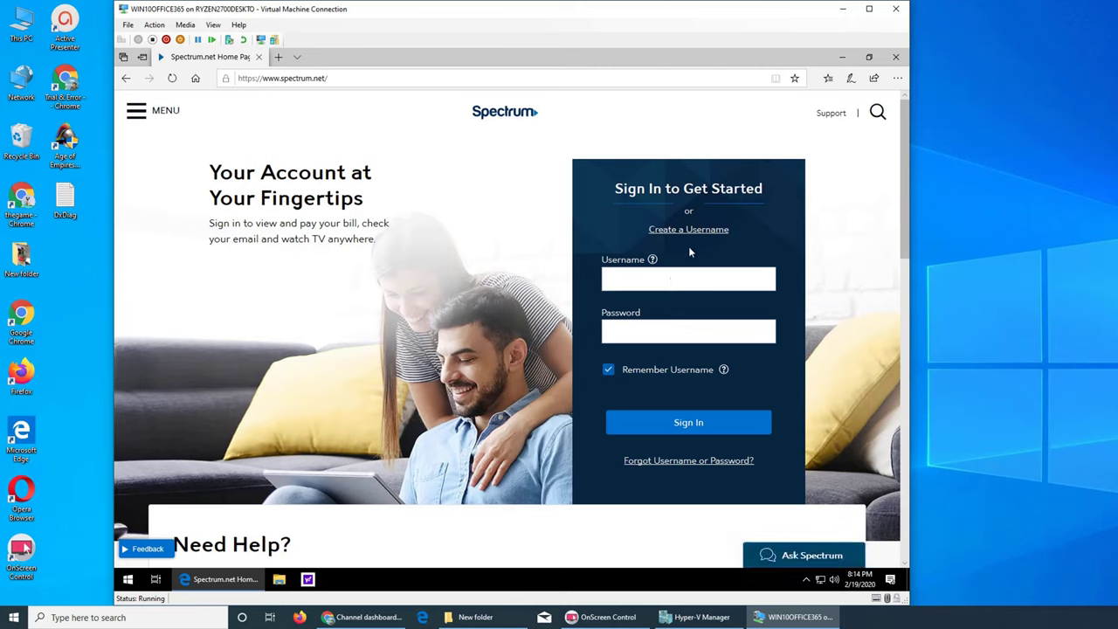
{"action": "left_click", "coordinate": [668, 280]}
{"action": "left_click", "coordinate": [671, 329]}
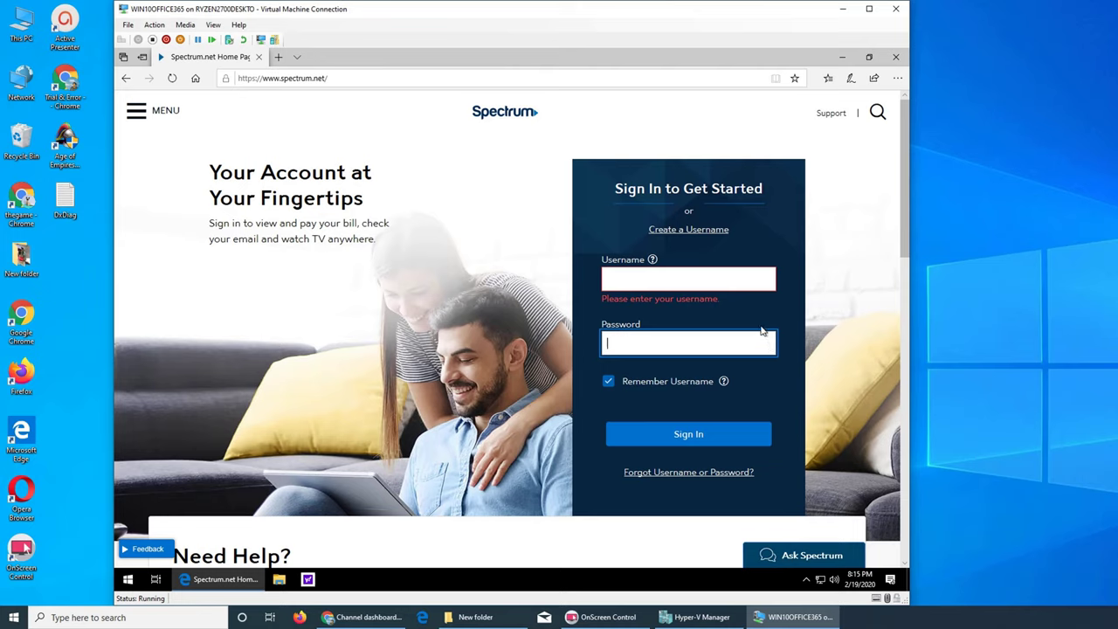
Sign in to Spectrum.net with the account username and password
{"action": "left_click", "coordinate": [690, 281]}
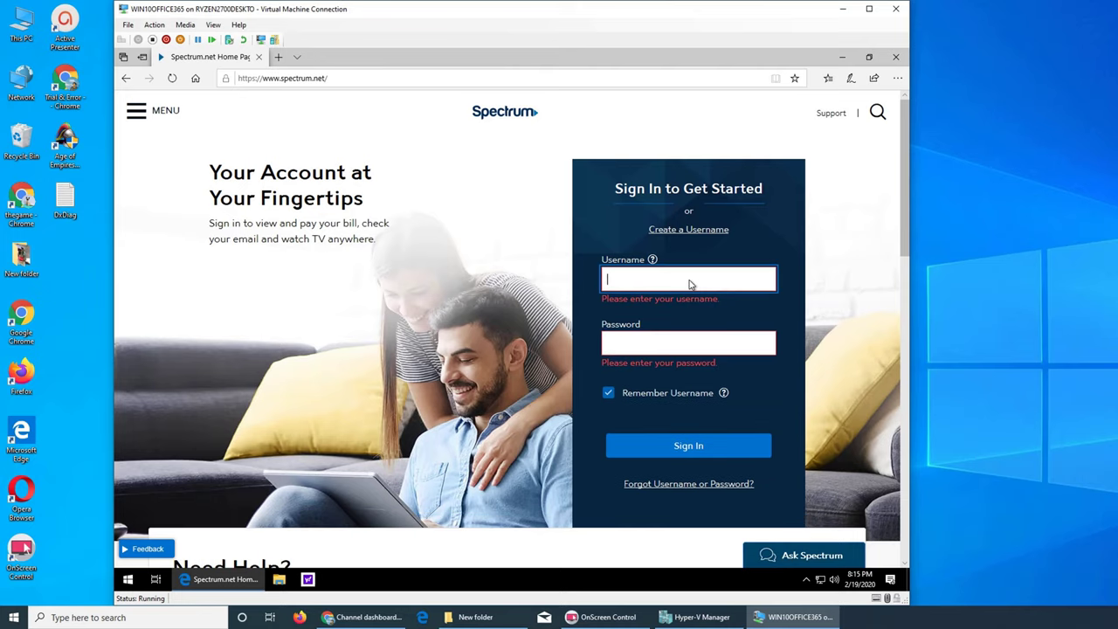
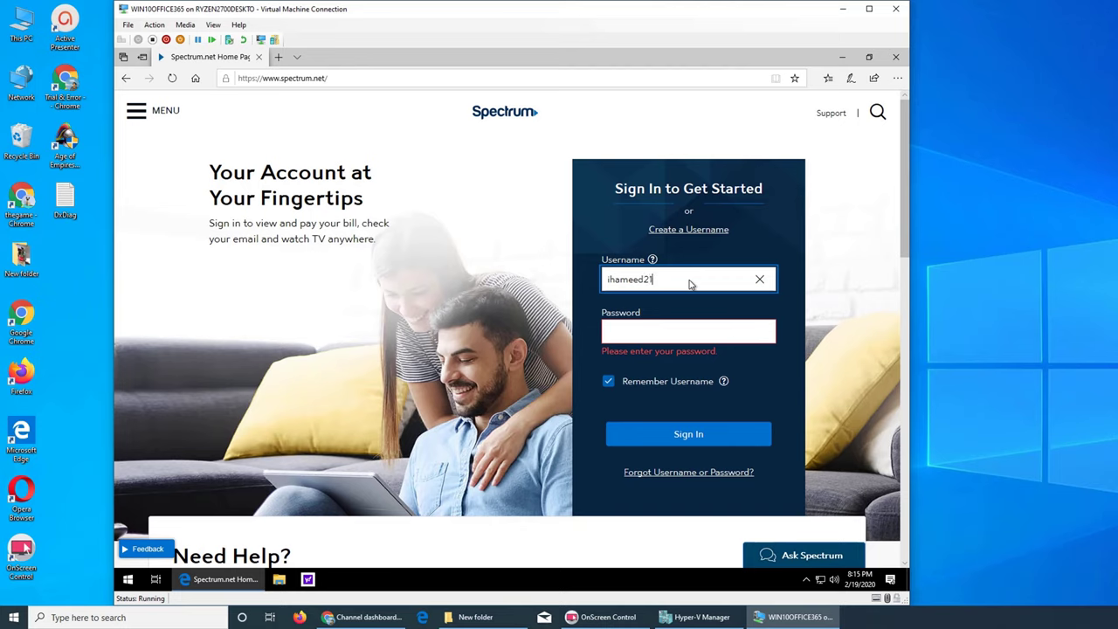
{"action": "key", "text": "Tab"}
{"action": "type", "text": "********"}
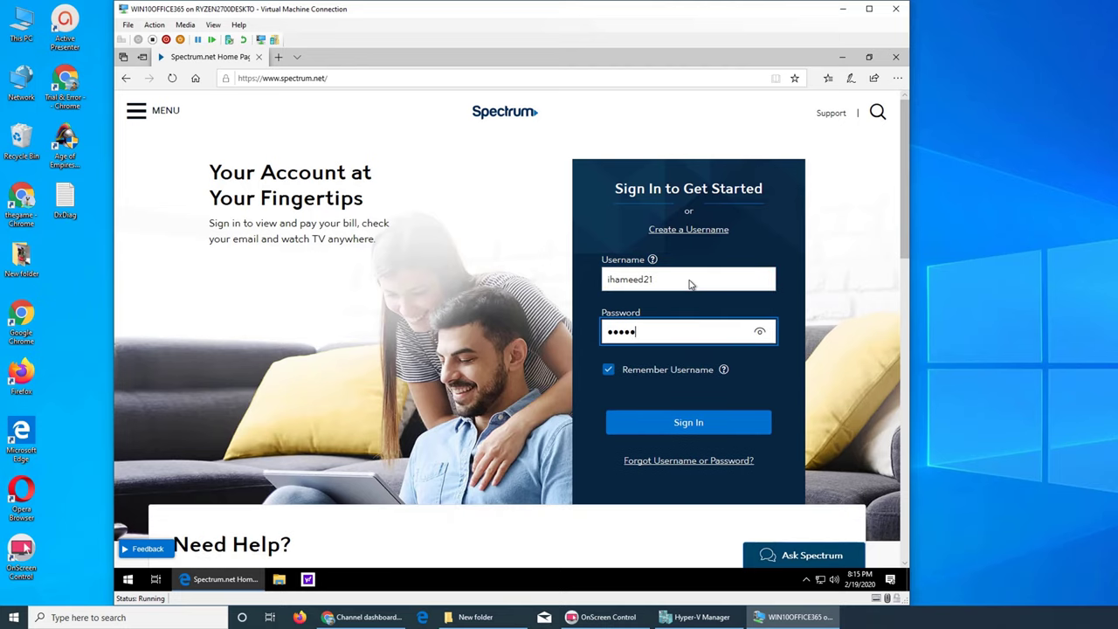
{"action": "type", "text": "**"}
{"action": "key", "text": "Return"}
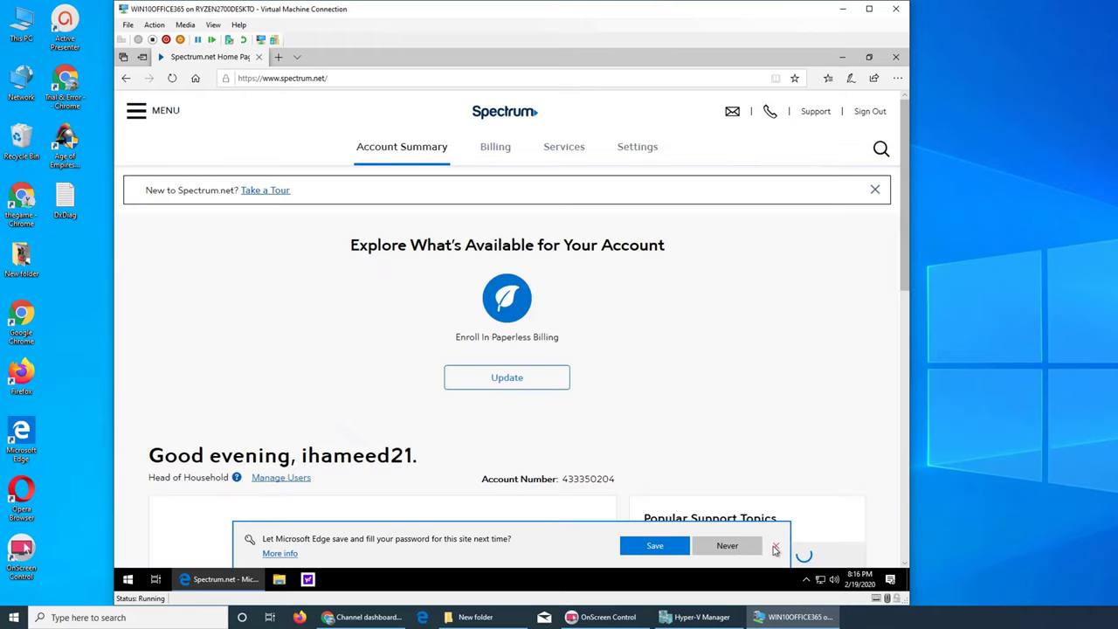
Dismiss Edge's save-password offer and go to the Services & Equipment page
{"action": "left_click", "coordinate": [776, 545]}
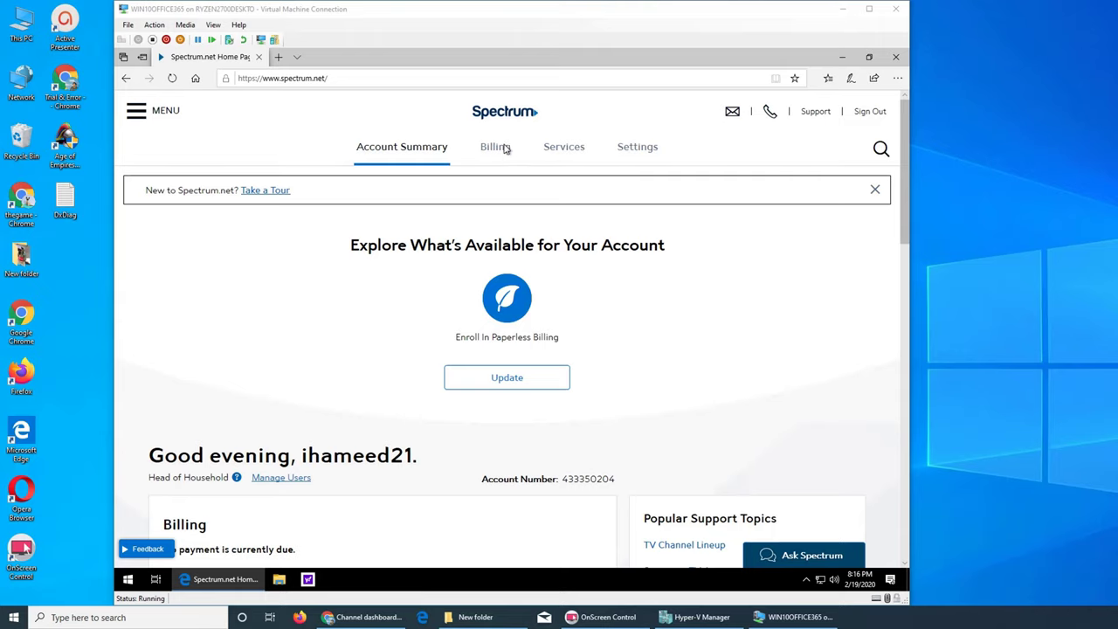
{"action": "left_click", "coordinate": [564, 147]}
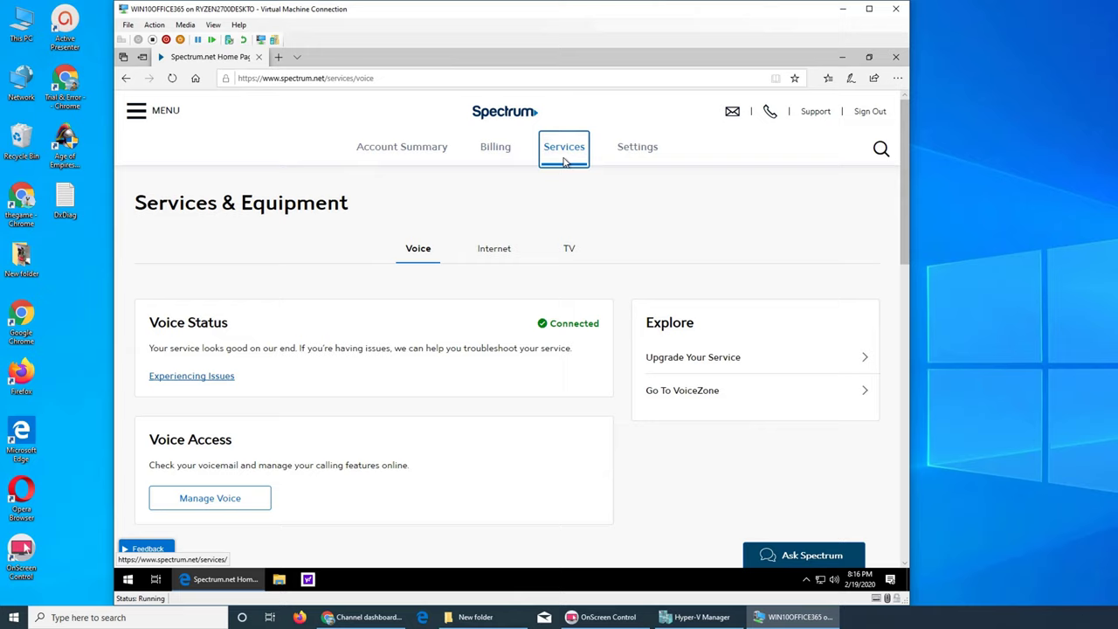
Switch to the Internet service tab and follow Go to Security Suite
{"action": "left_click", "coordinate": [494, 249]}
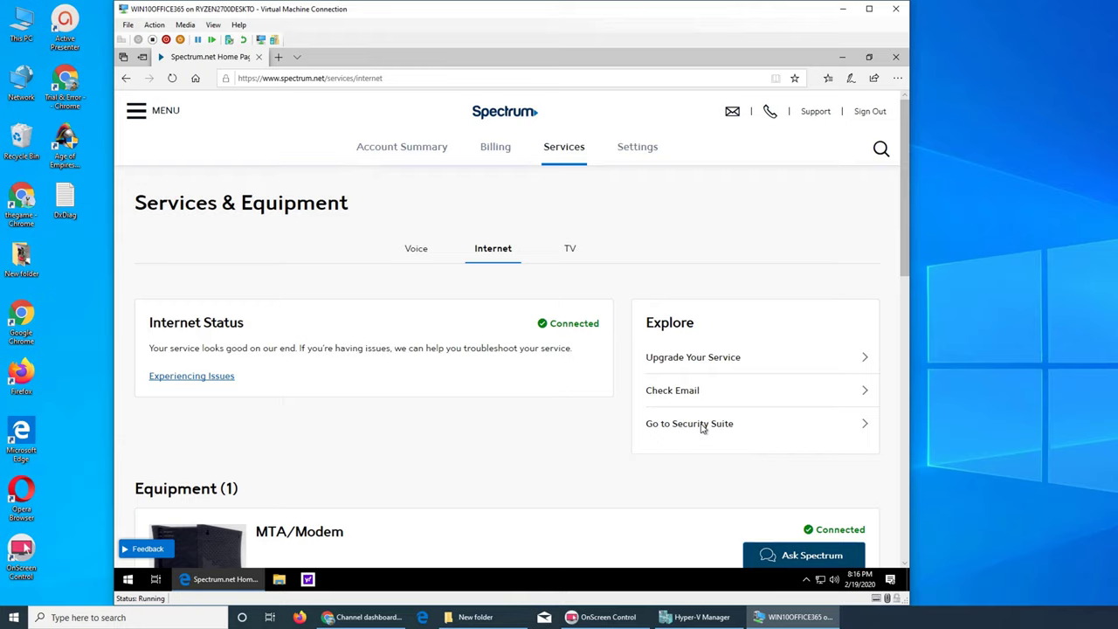
{"action": "left_click", "coordinate": [702, 426]}
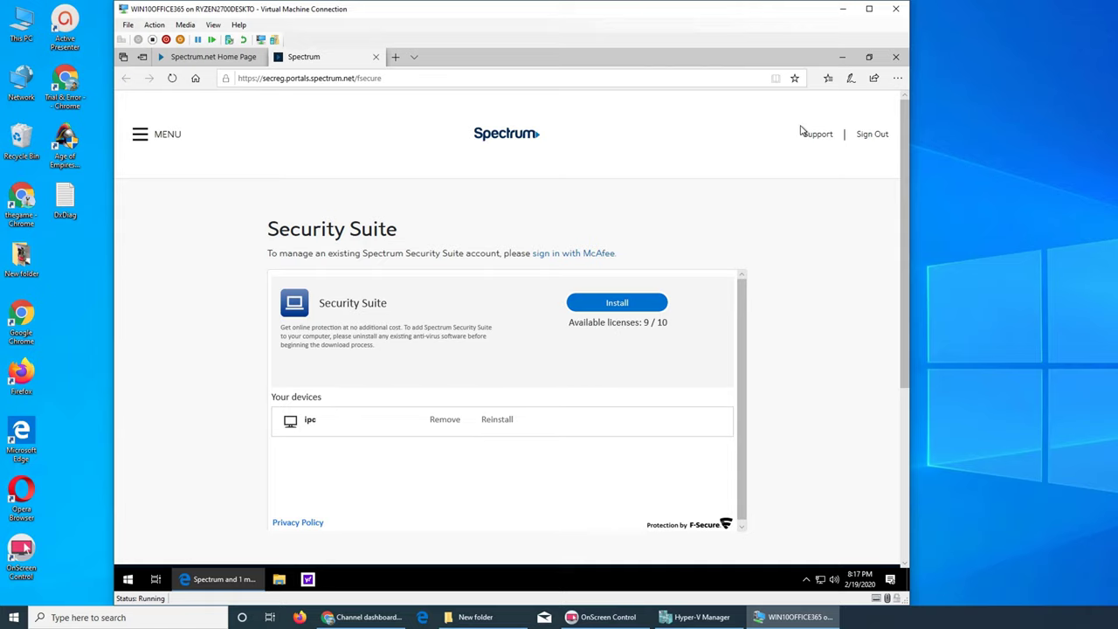
Minimize Edge and open the Downloads folder in File Explorer
{"action": "left_click", "coordinate": [843, 58]}
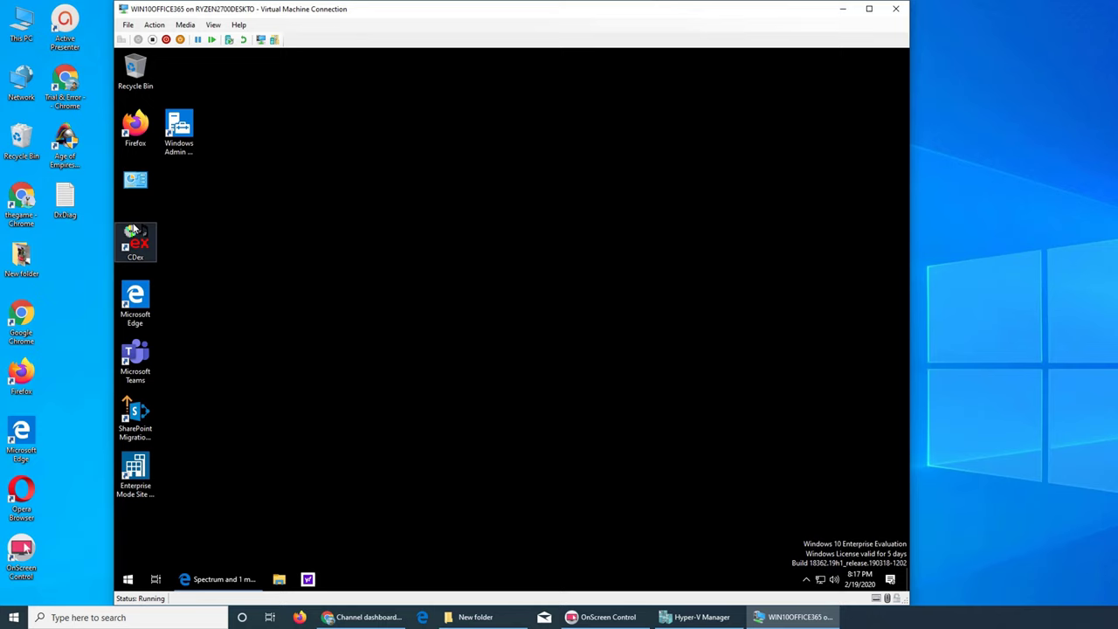
{"action": "left_click", "coordinate": [279, 581]}
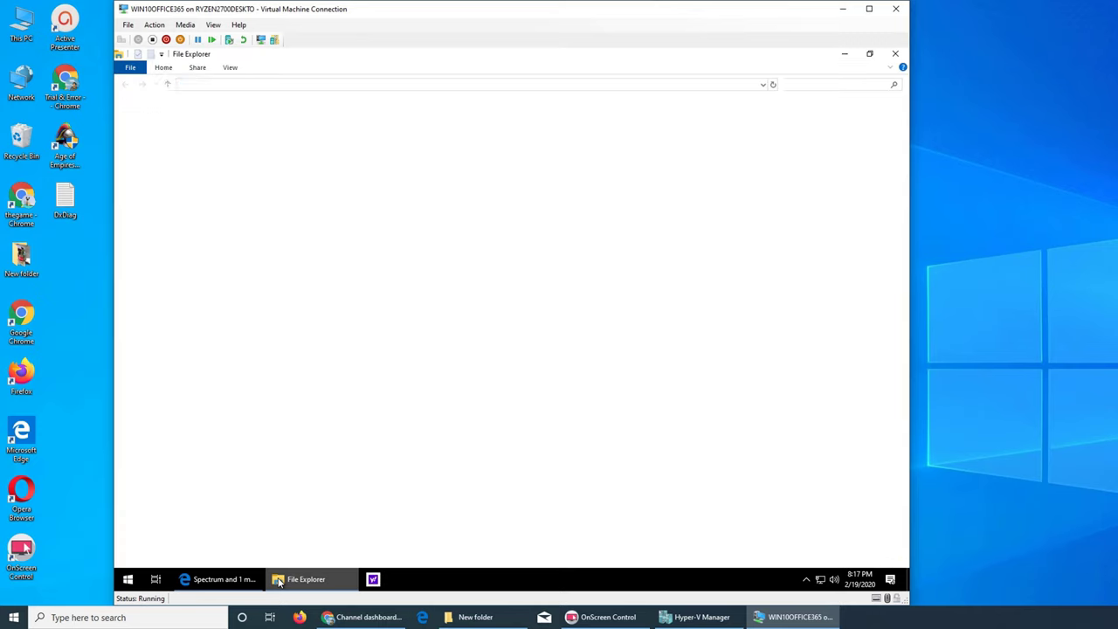
{"action": "double_click", "coordinate": [387, 140]}
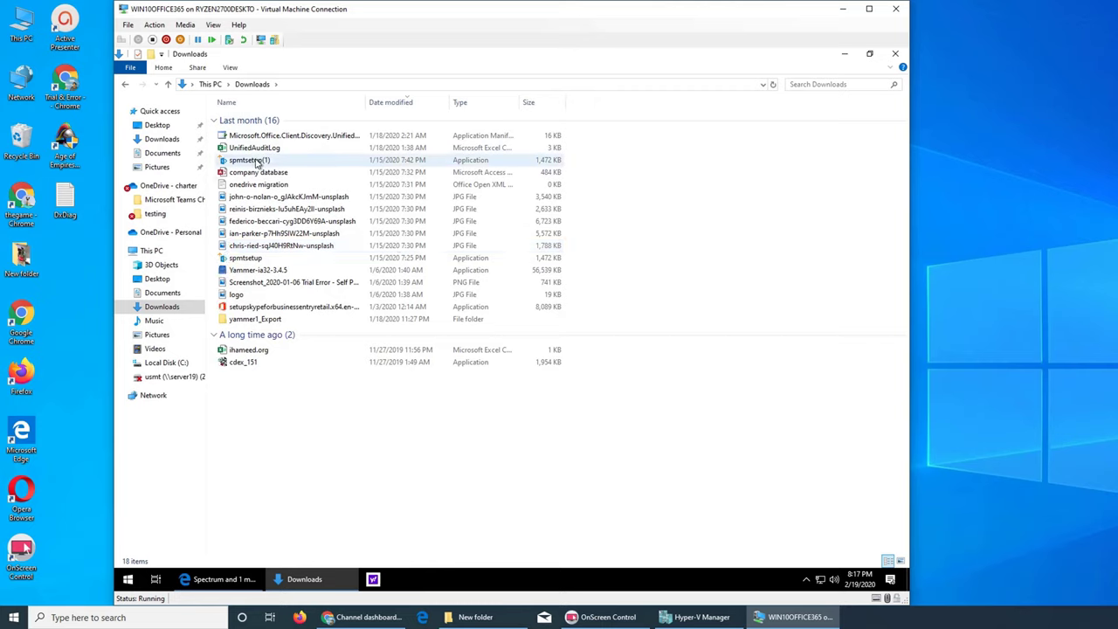
Send all 18 Downloads files to the Recycle Bin and close the window
{"action": "mouse_move", "coordinate": [259, 163]}
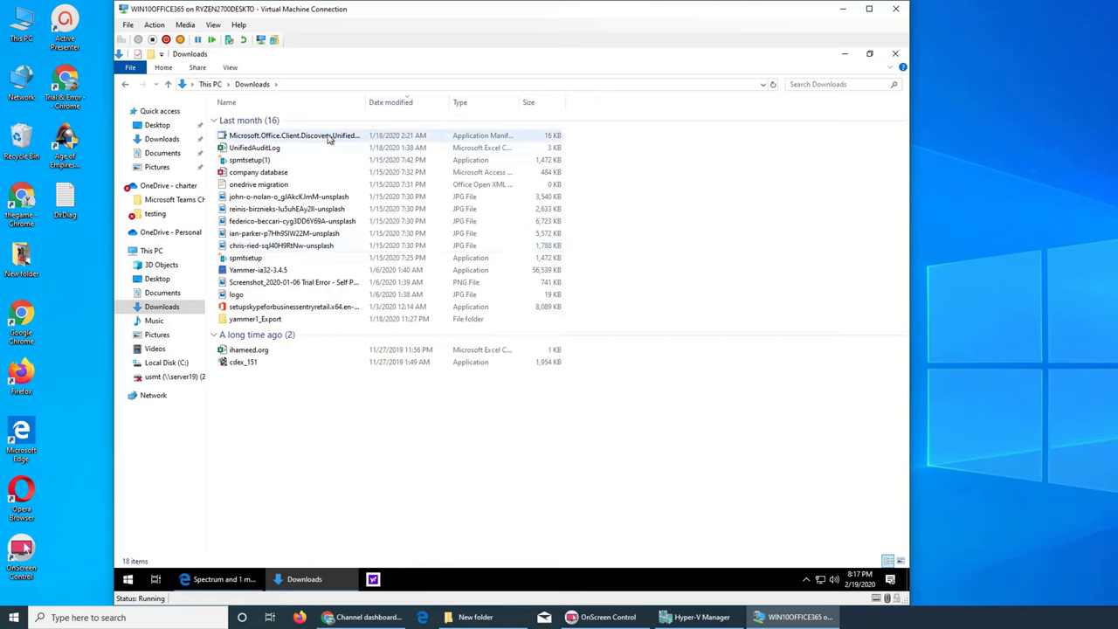
{"action": "mouse_move", "coordinate": [353, 206]}
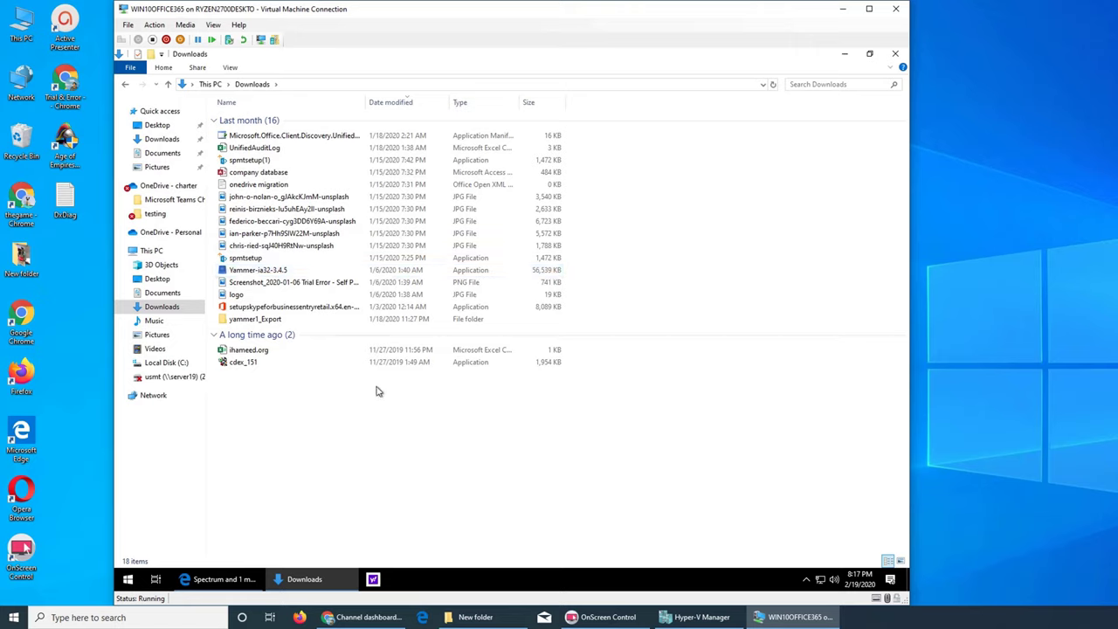
{"action": "key", "text": "ctrl+a"}
{"action": "key", "text": "Delete"}
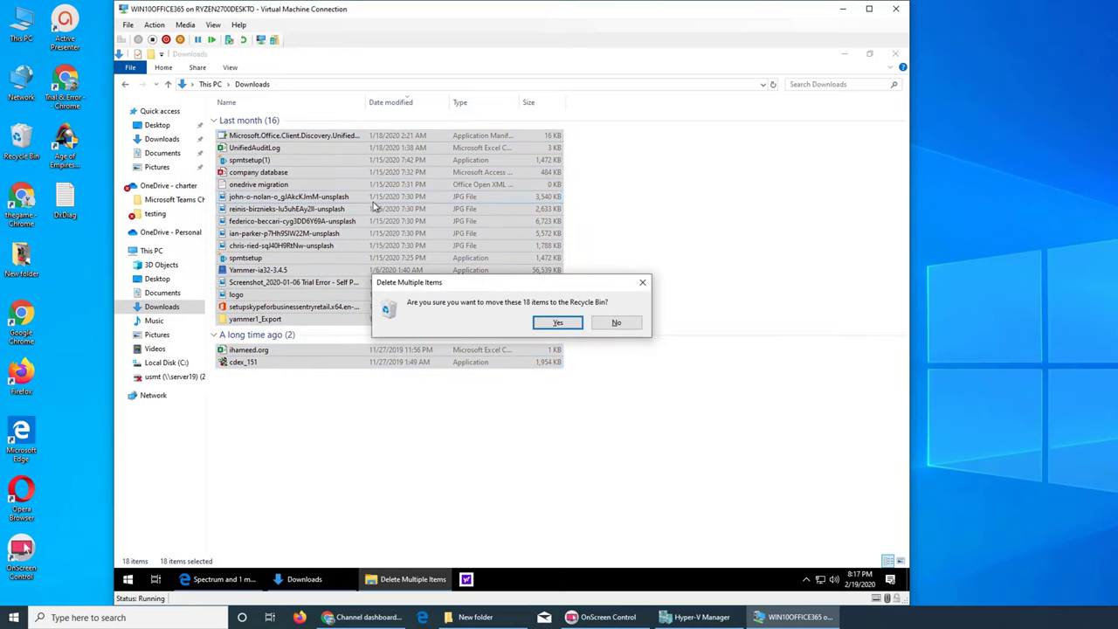
{"action": "left_click", "coordinate": [561, 324]}
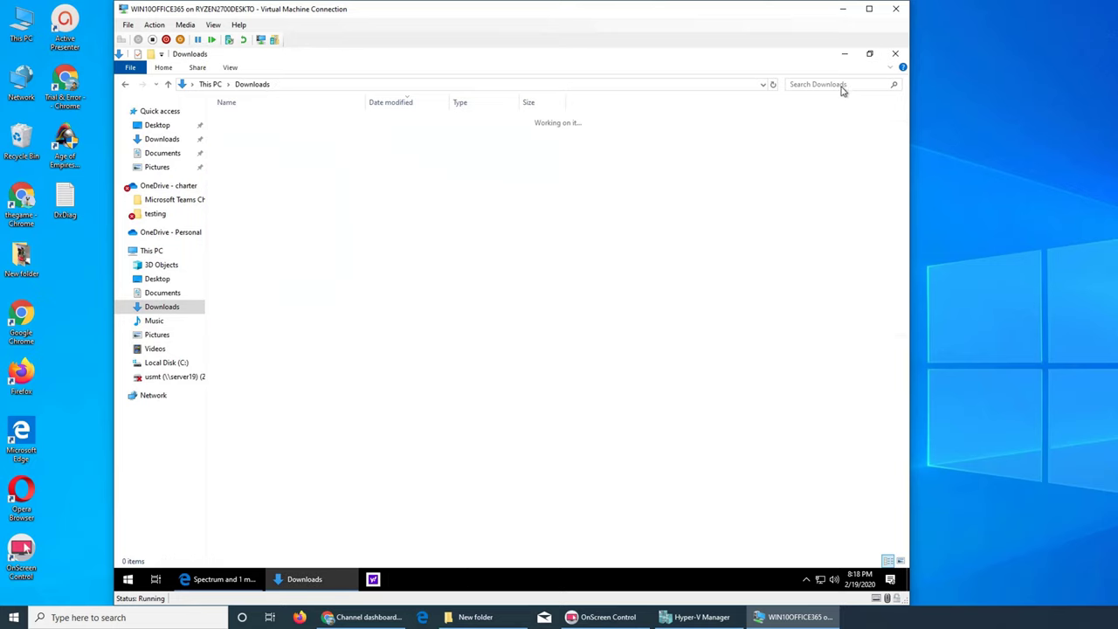
{"action": "left_click", "coordinate": [896, 56]}
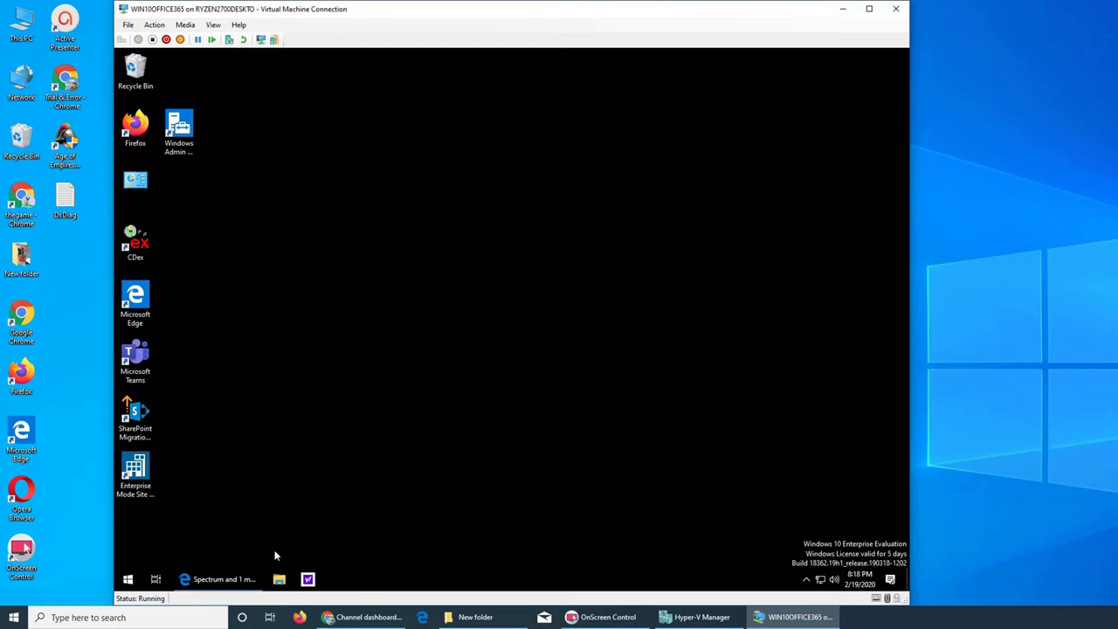
Return to the Security Suite page and install for a Windows PC
{"action": "left_click", "coordinate": [220, 579]}
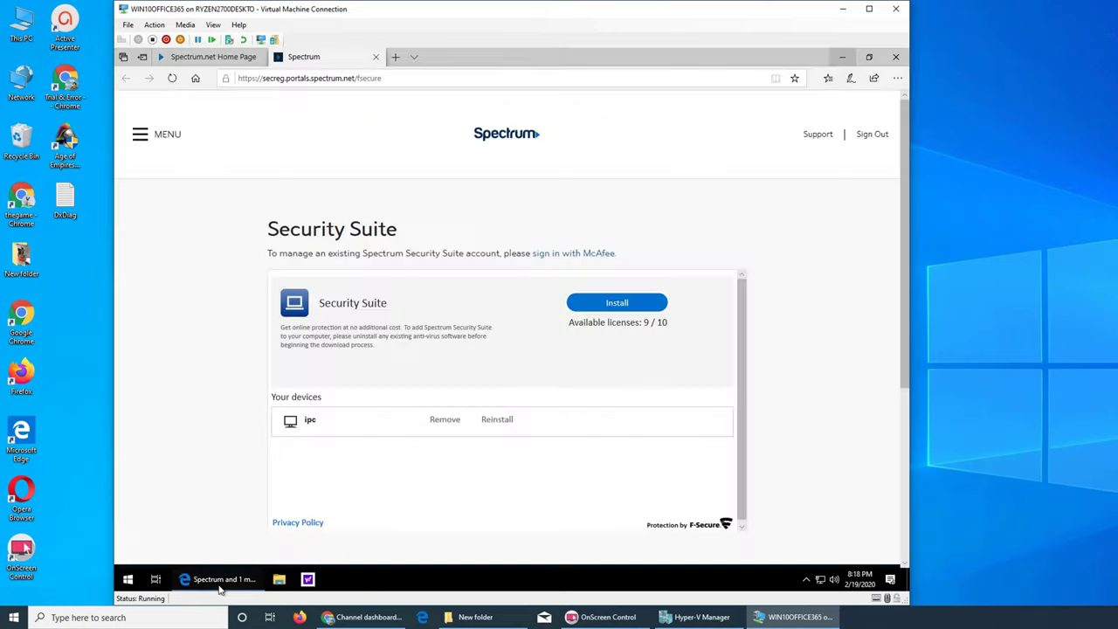
{"action": "left_click", "coordinate": [624, 307]}
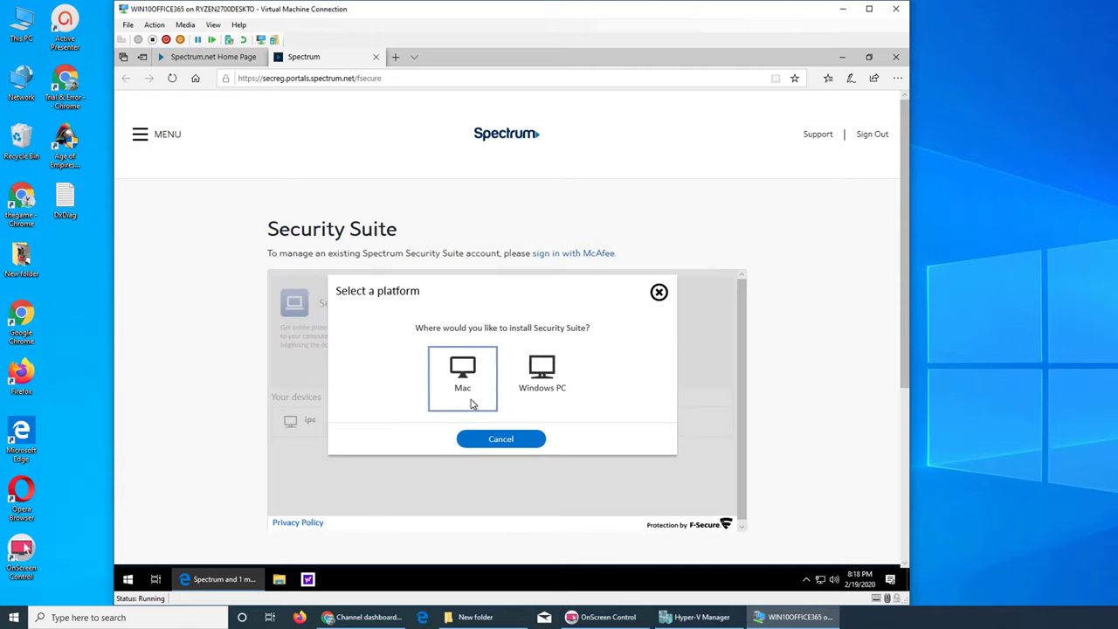
{"action": "left_click", "coordinate": [536, 374]}
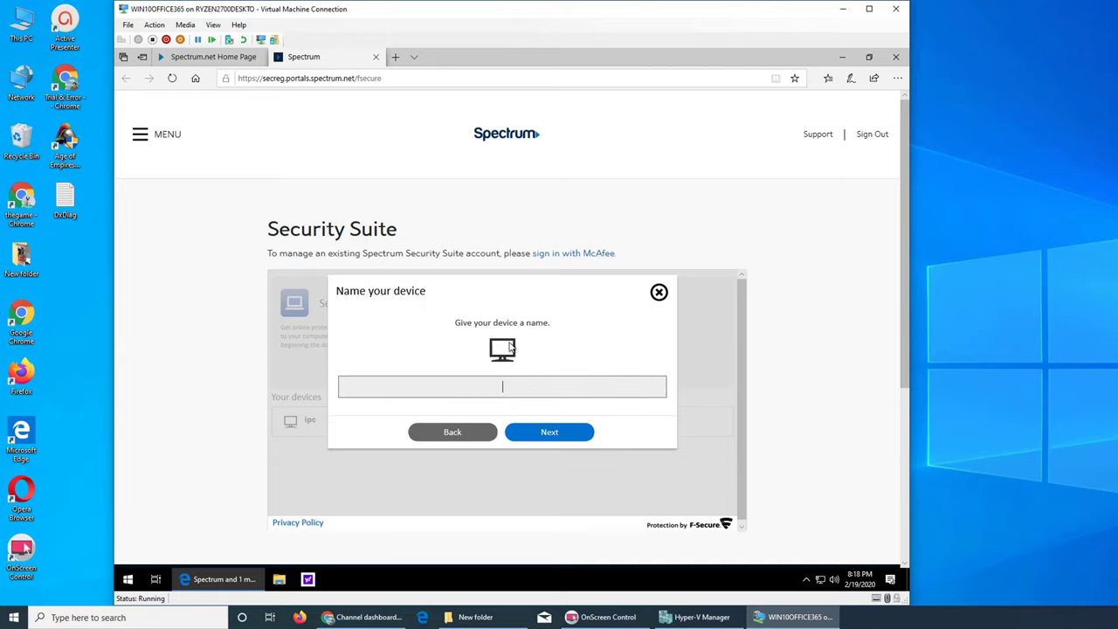
Name the device win10office365vm and continue to the download step
{"action": "type", "text": "win10office365vm"}
{"action": "double_click", "coordinate": [601, 298]}
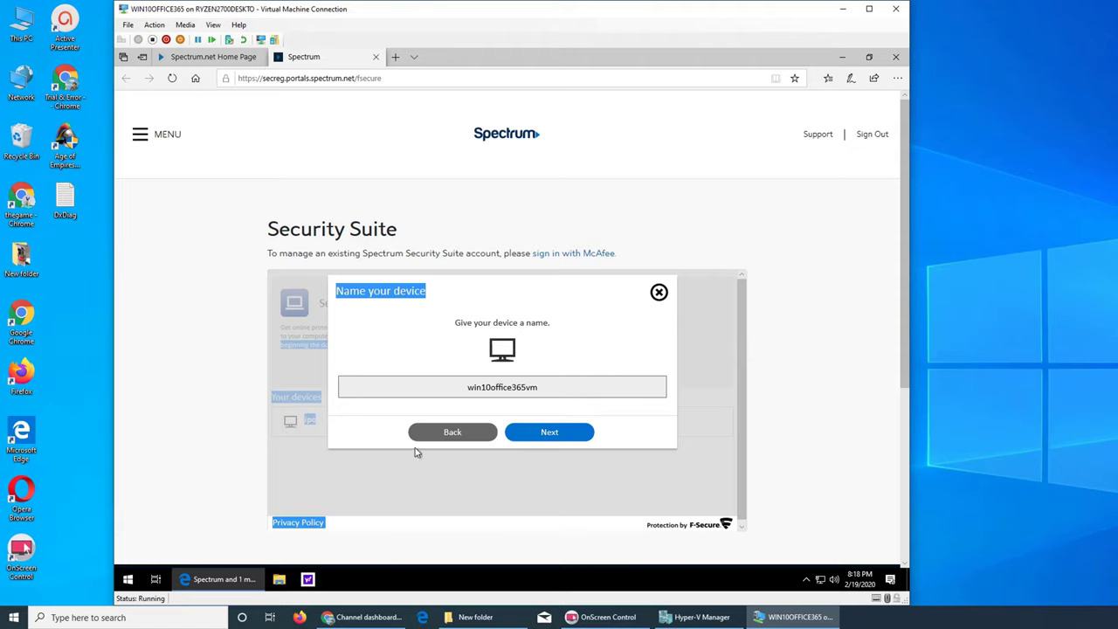
{"action": "left_click", "coordinate": [547, 428]}
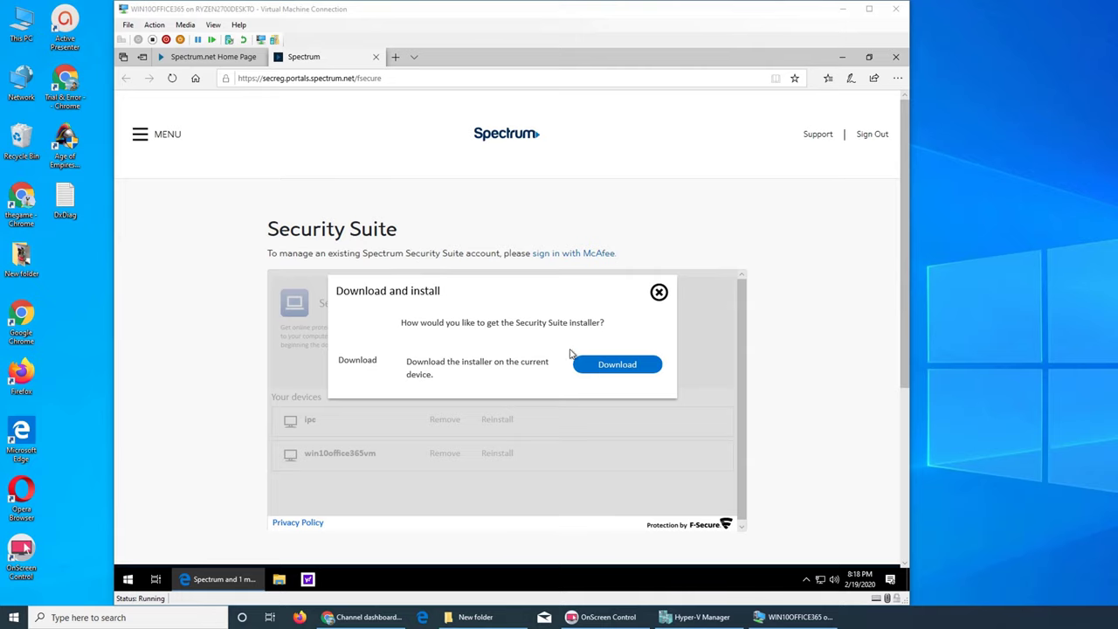
Download the Security Suite installer and close the dialog with Done
{"action": "left_click", "coordinate": [599, 365]}
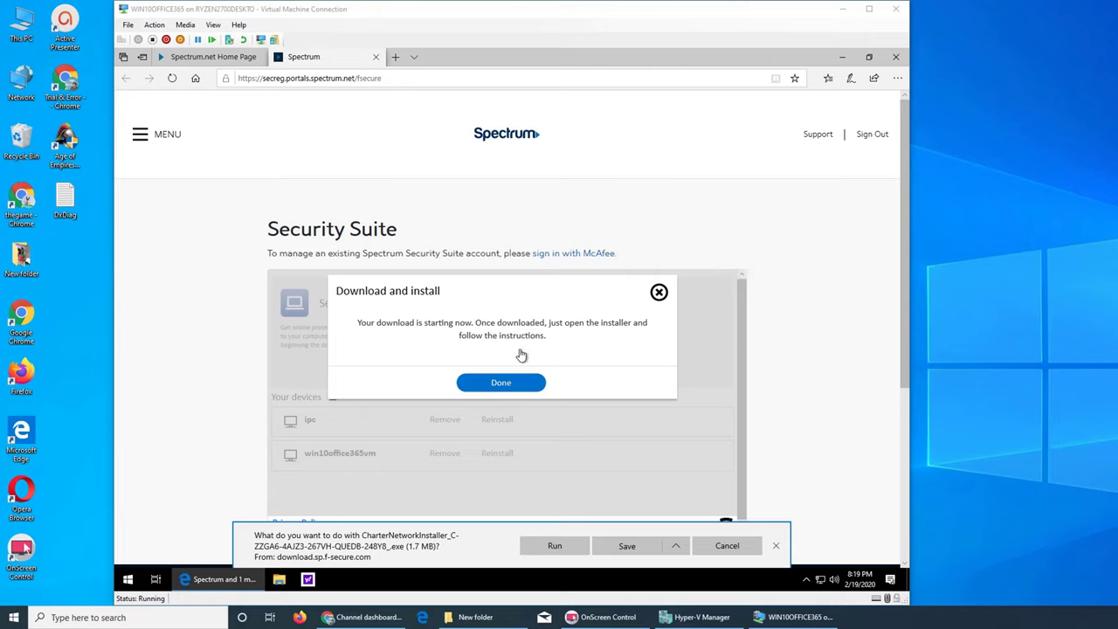
{"action": "left_click", "coordinate": [513, 386]}
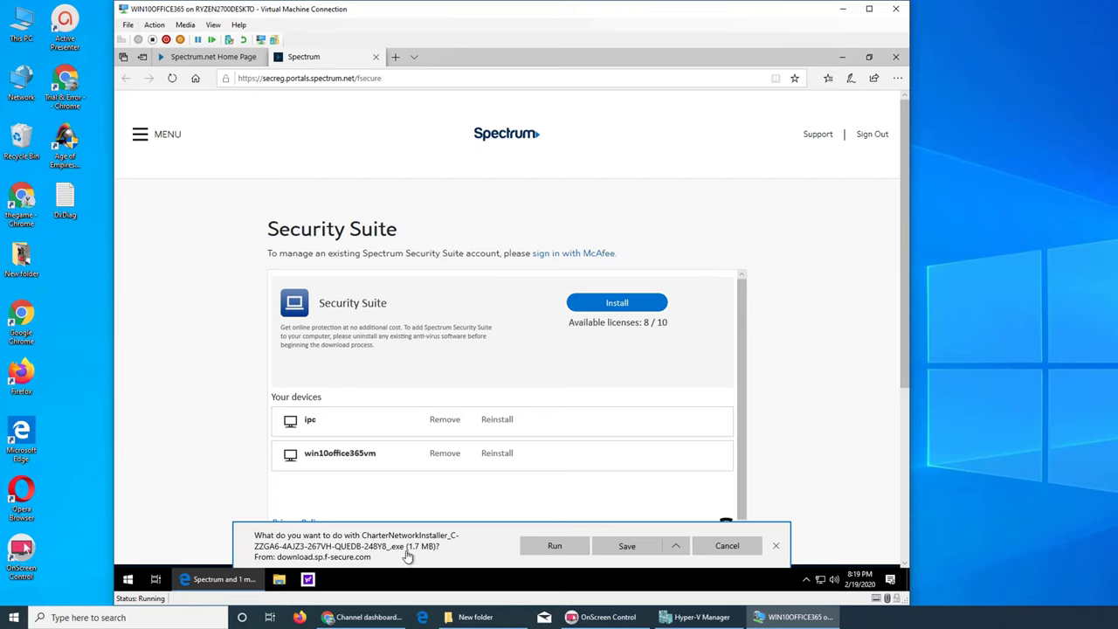
{"action": "left_click", "coordinate": [279, 584]}
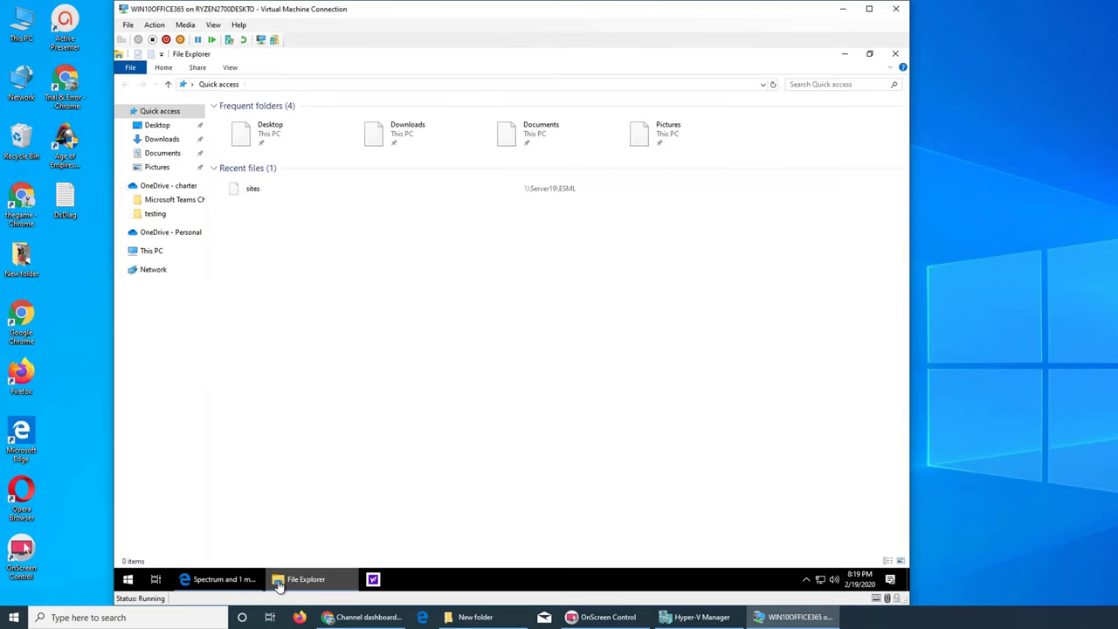
{"action": "left_click", "coordinate": [162, 139]}
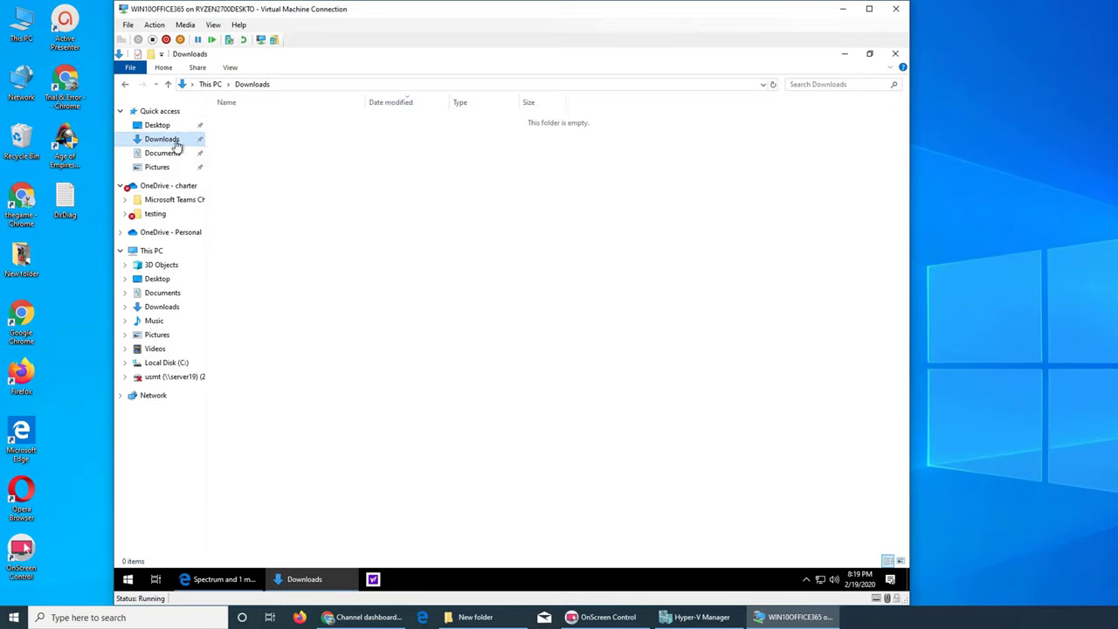
Save the CharterNetworkInstaller download, dismiss the scan notice, and show it in Downloads
{"action": "left_click", "coordinate": [892, 55]}
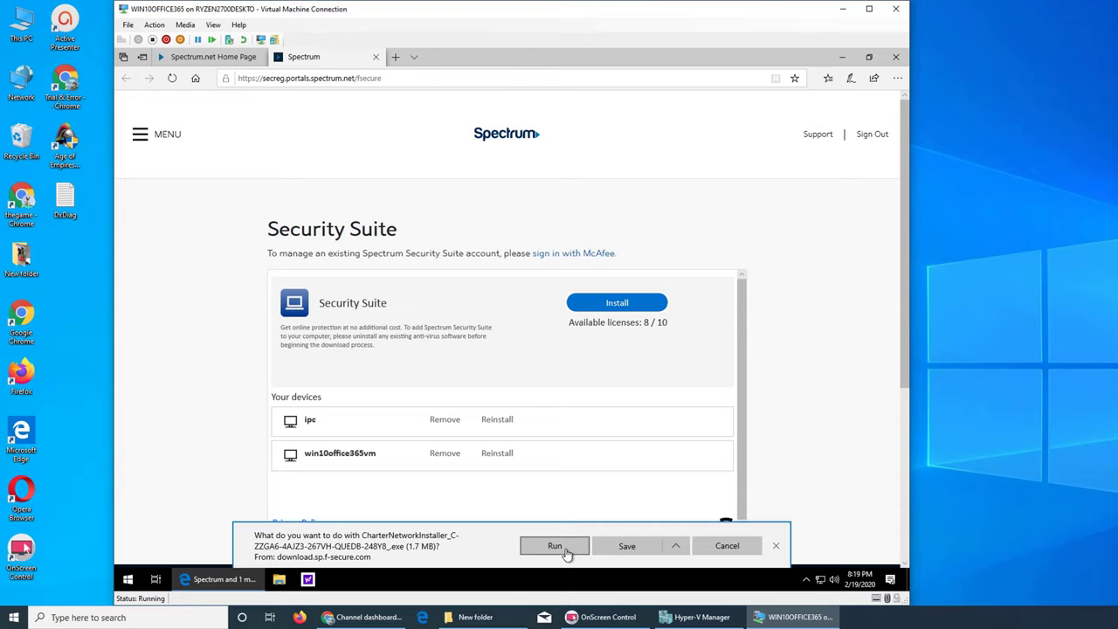
{"action": "left_click", "coordinate": [631, 555]}
{"action": "left_click", "coordinate": [617, 547]}
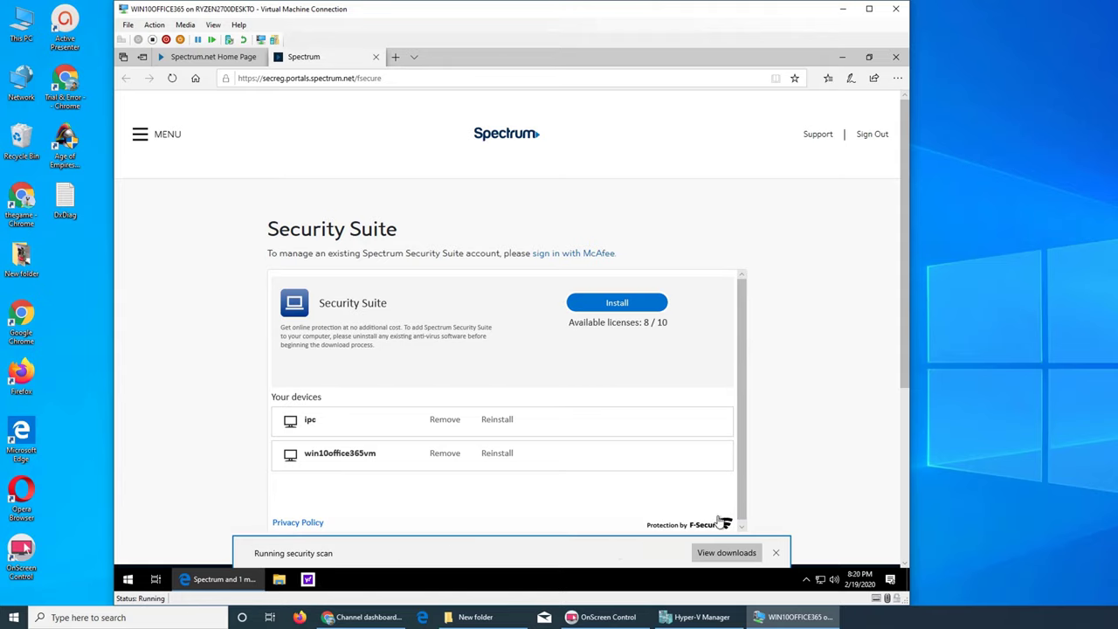
{"action": "left_click", "coordinate": [776, 553]}
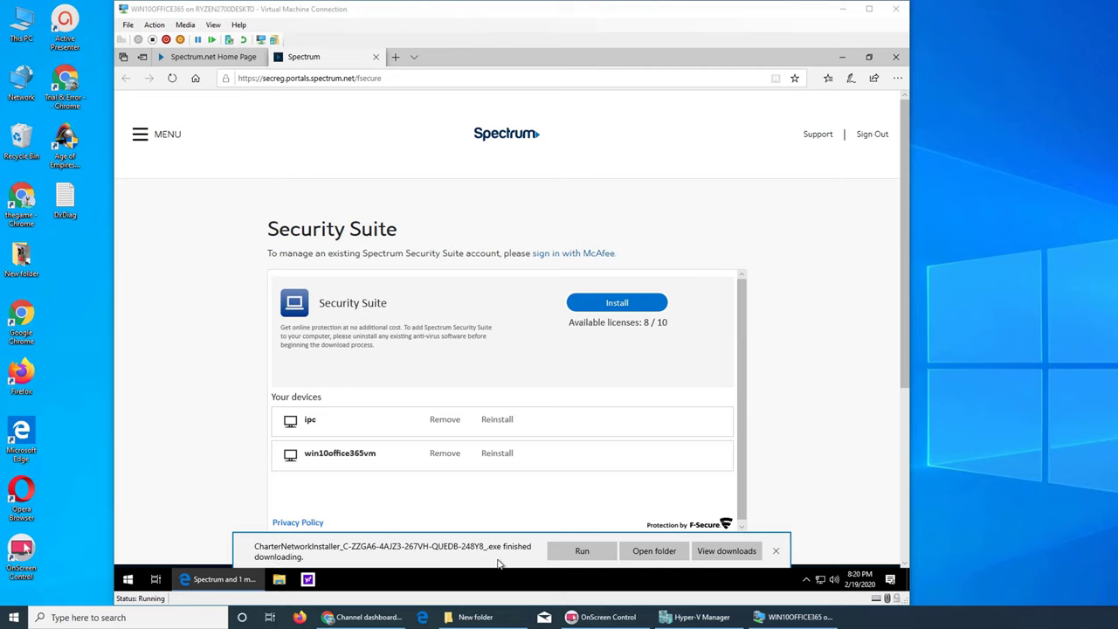
{"action": "left_click", "coordinate": [653, 551]}
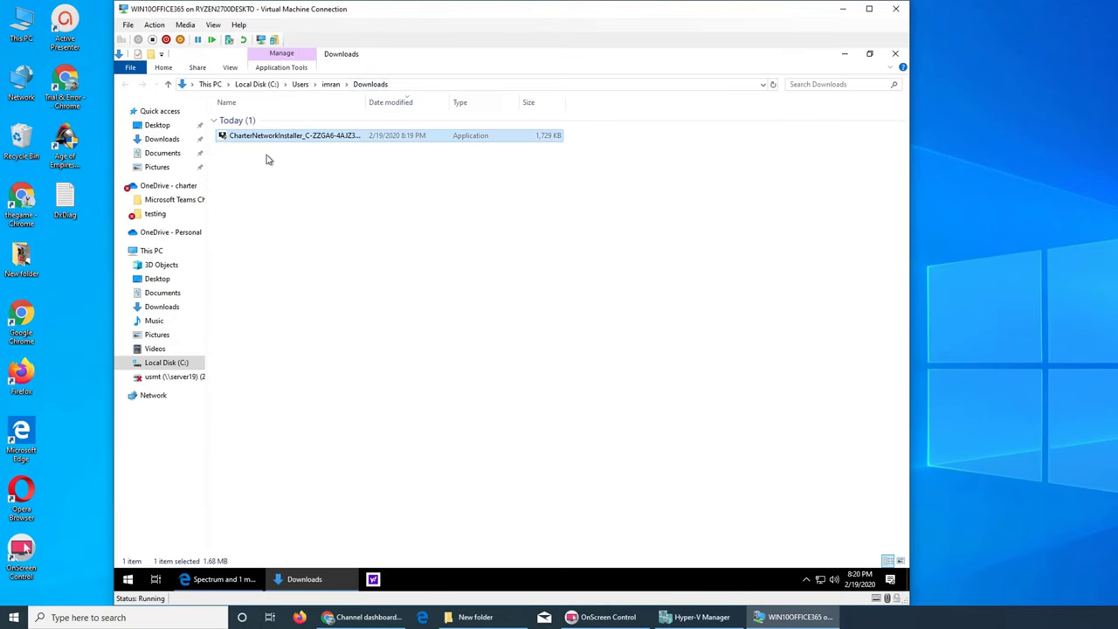
Run the CharterNetworkInstaller file from This PC > Downloads in File Explorer
{"action": "left_click", "coordinate": [843, 54]}
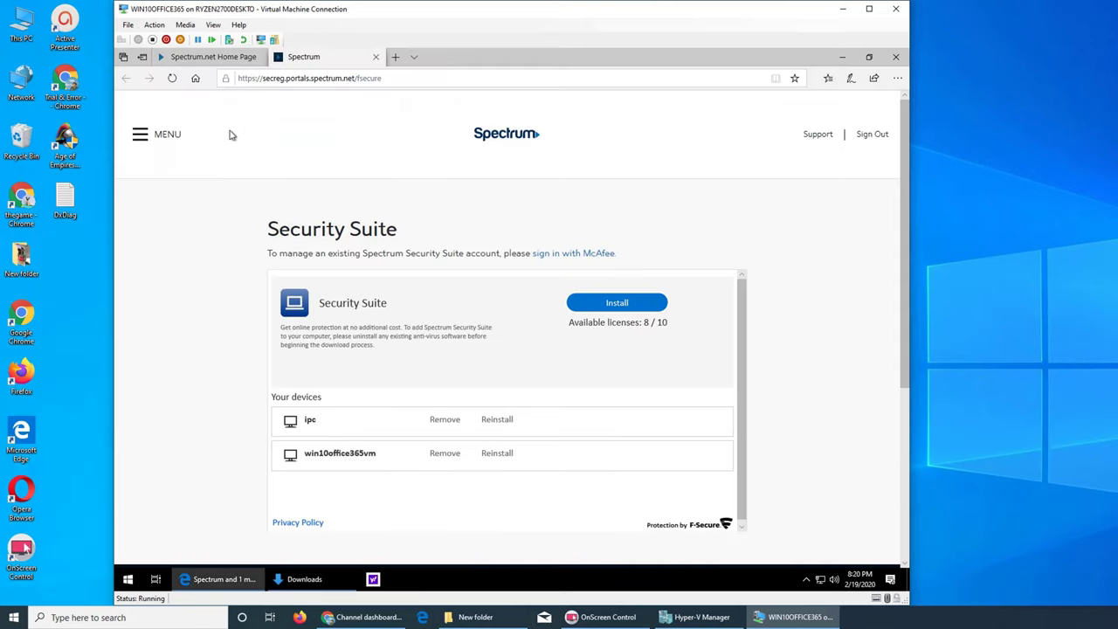
{"action": "left_click", "coordinate": [842, 57]}
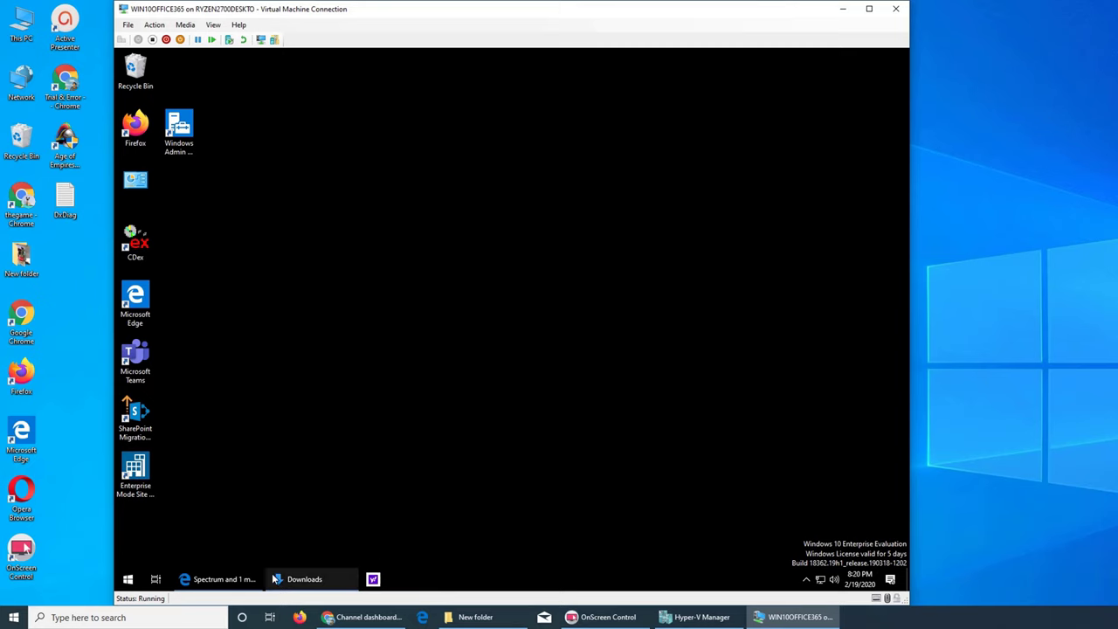
{"action": "double_click", "coordinate": [140, 75]}
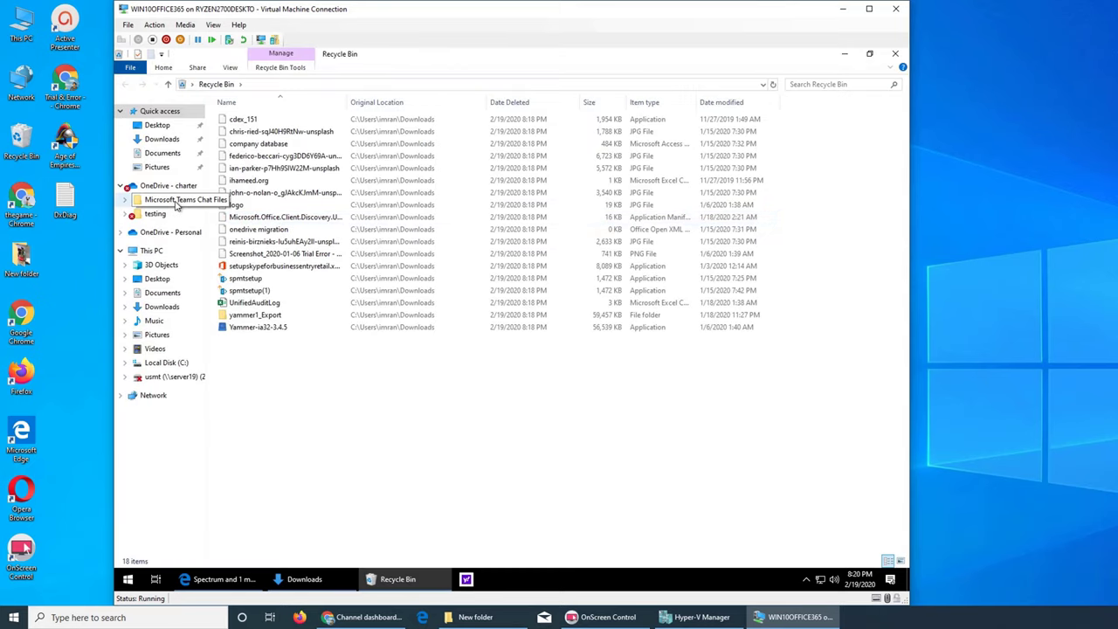
{"action": "left_click", "coordinate": [151, 250]}
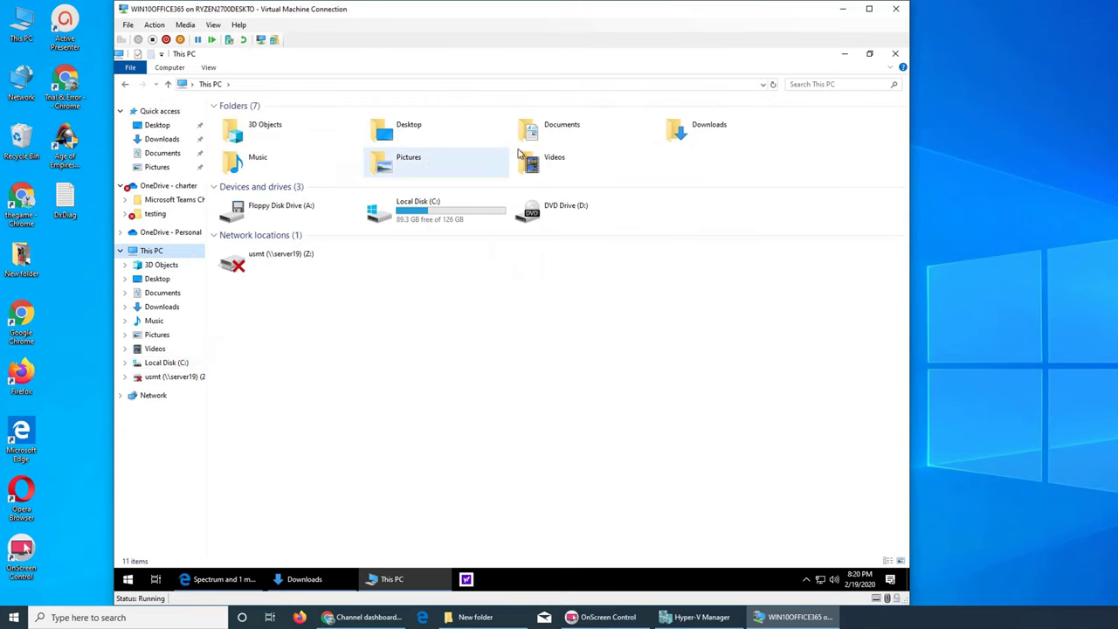
{"action": "double_click", "coordinate": [708, 136]}
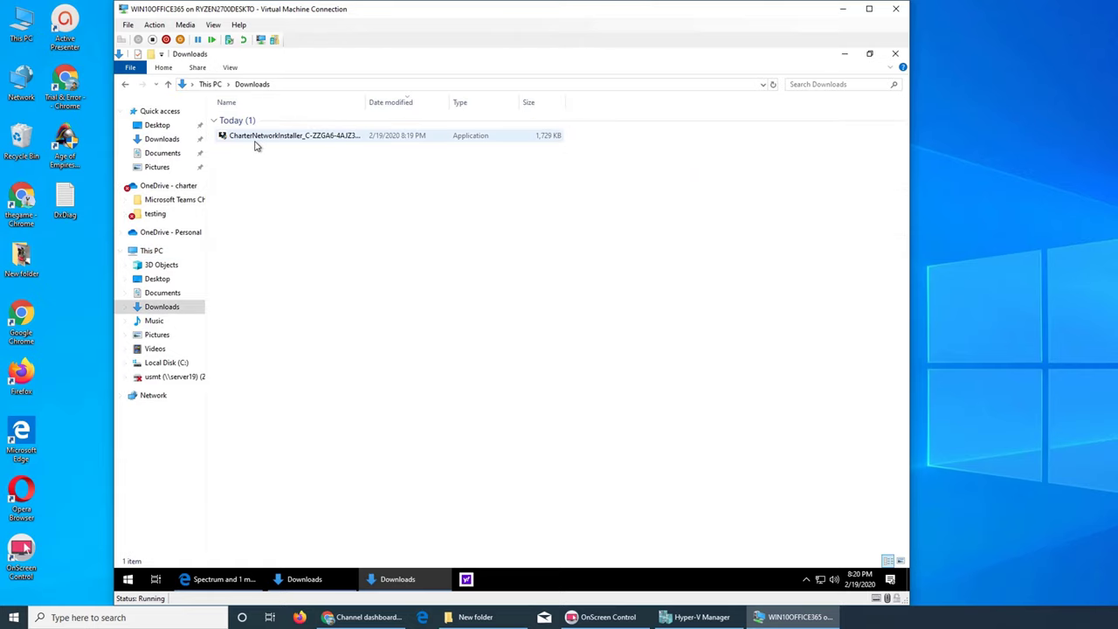
{"action": "double_click", "coordinate": [256, 138]}
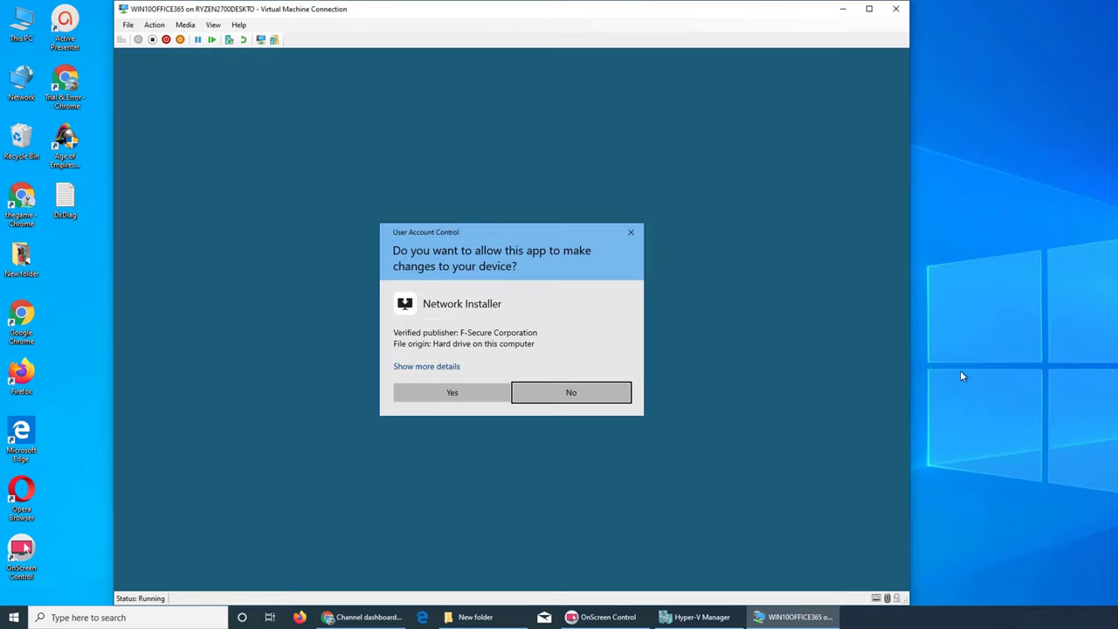
Allow the F-Secure Network Installer, then accept the license terms so installation completes
{"action": "left_click", "coordinate": [452, 392]}
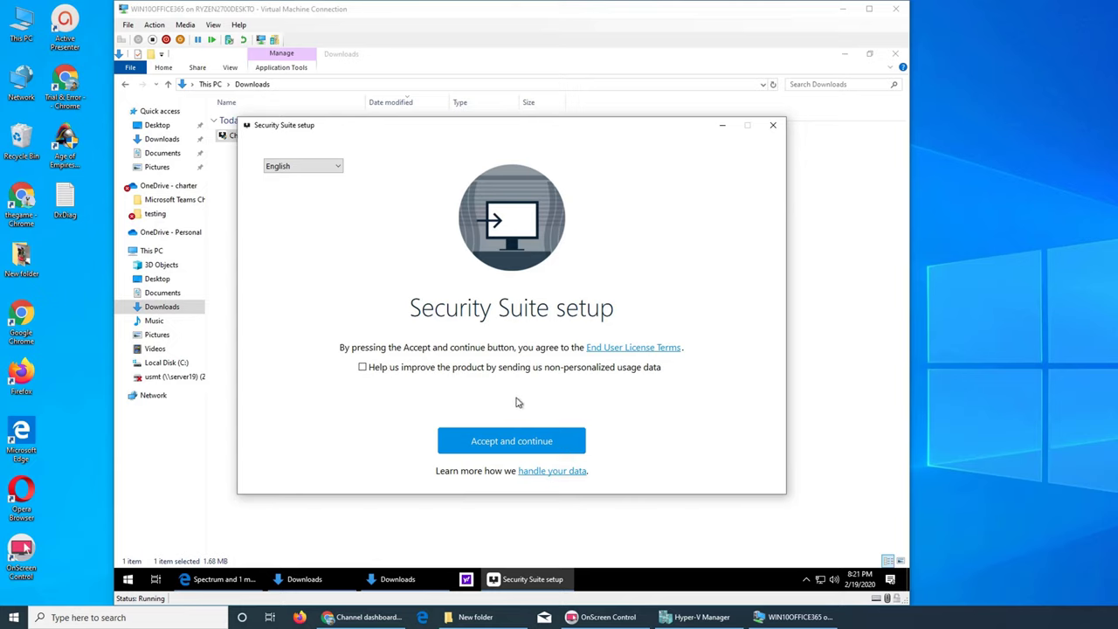
{"action": "left_click", "coordinate": [489, 447]}
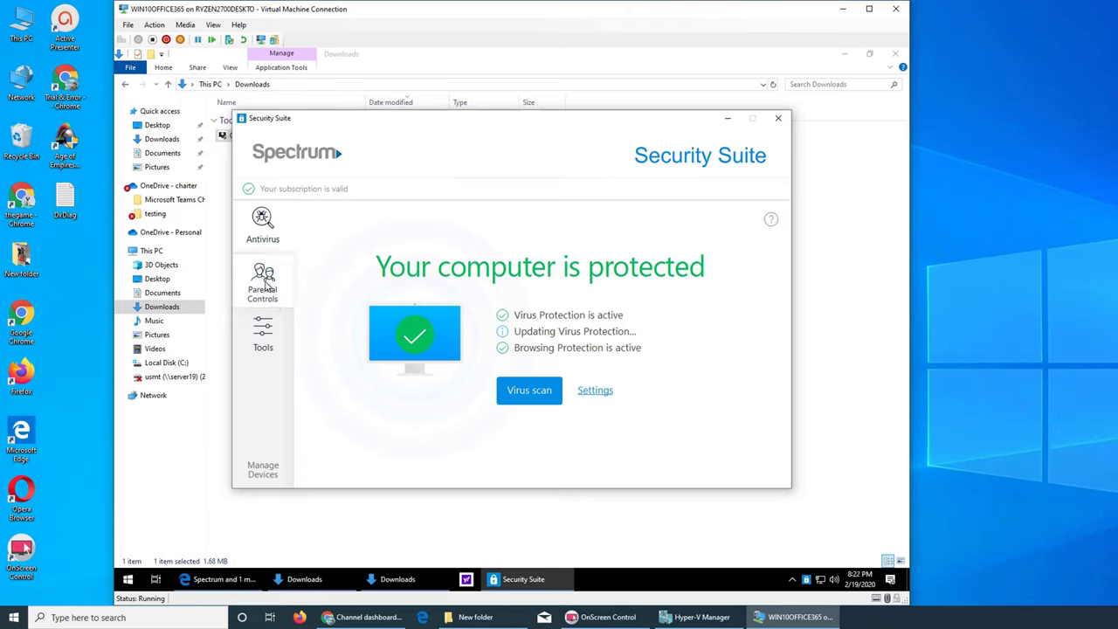
{"action": "left_click", "coordinate": [263, 287]}
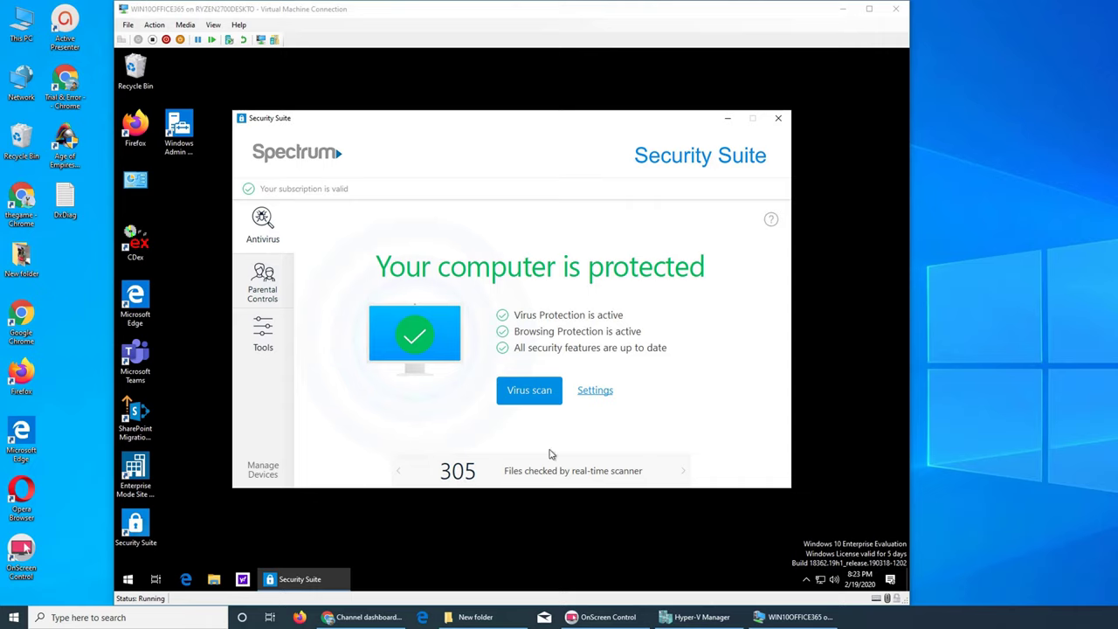
{"action": "left_click", "coordinate": [544, 460]}
{"action": "left_click", "coordinate": [546, 463]}
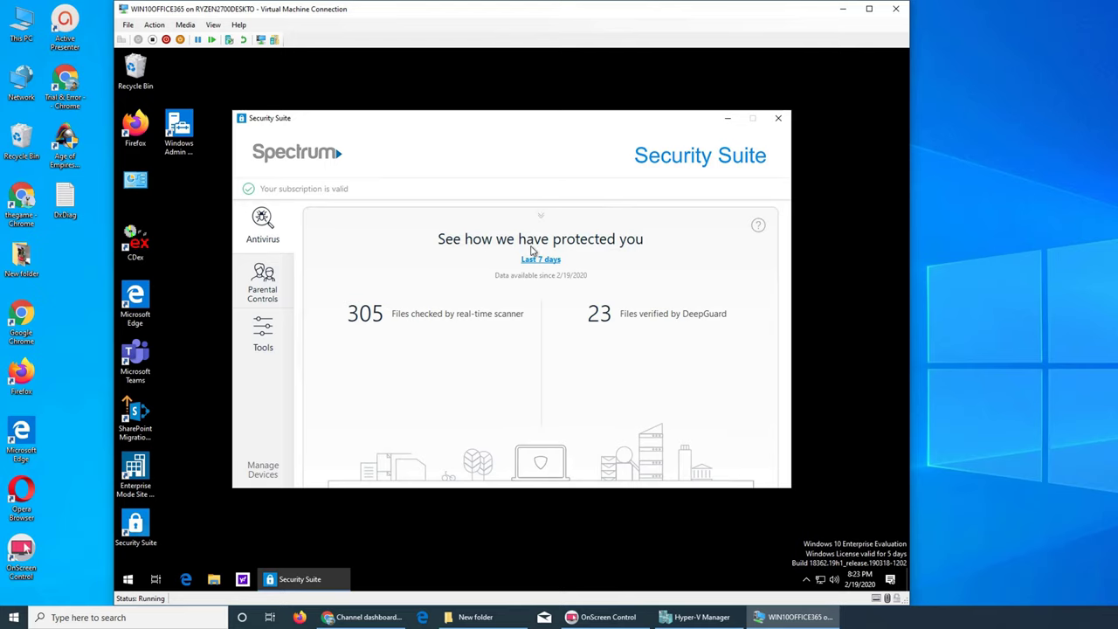
{"action": "left_click", "coordinate": [539, 216]}
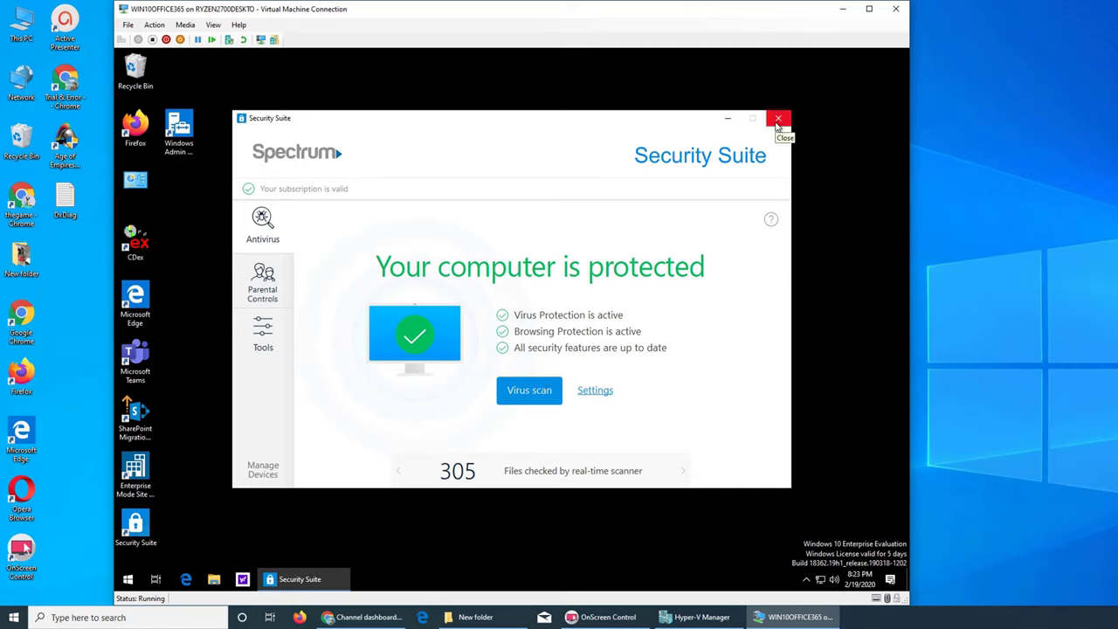
{"action": "left_click", "coordinate": [778, 120]}
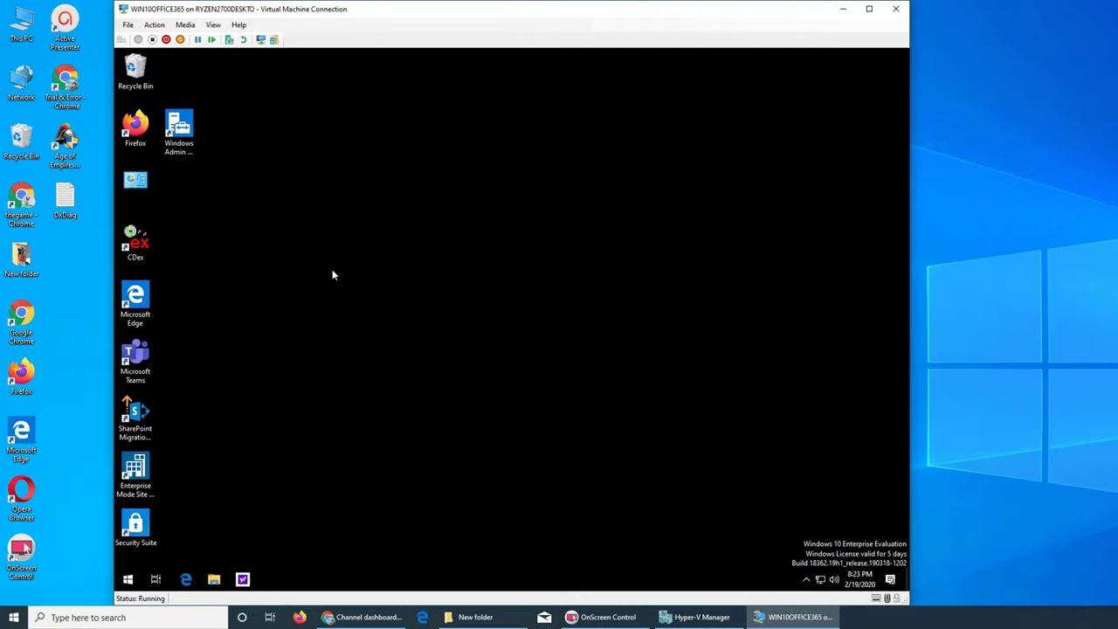
{"action": "left_click", "coordinate": [807, 582]}
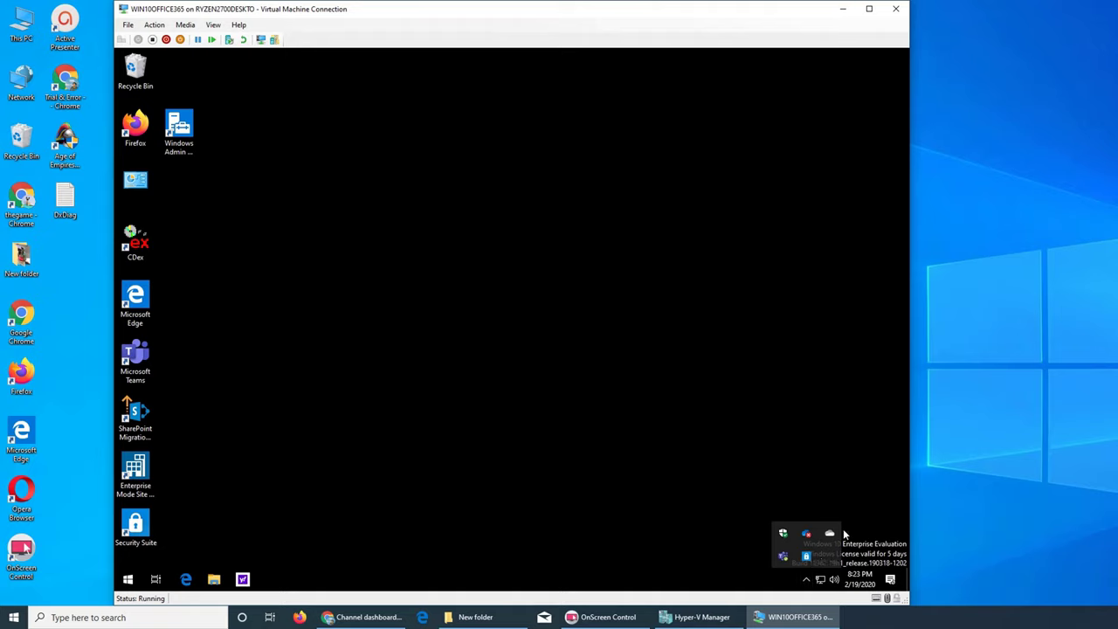
{"action": "left_click", "coordinate": [808, 561]}
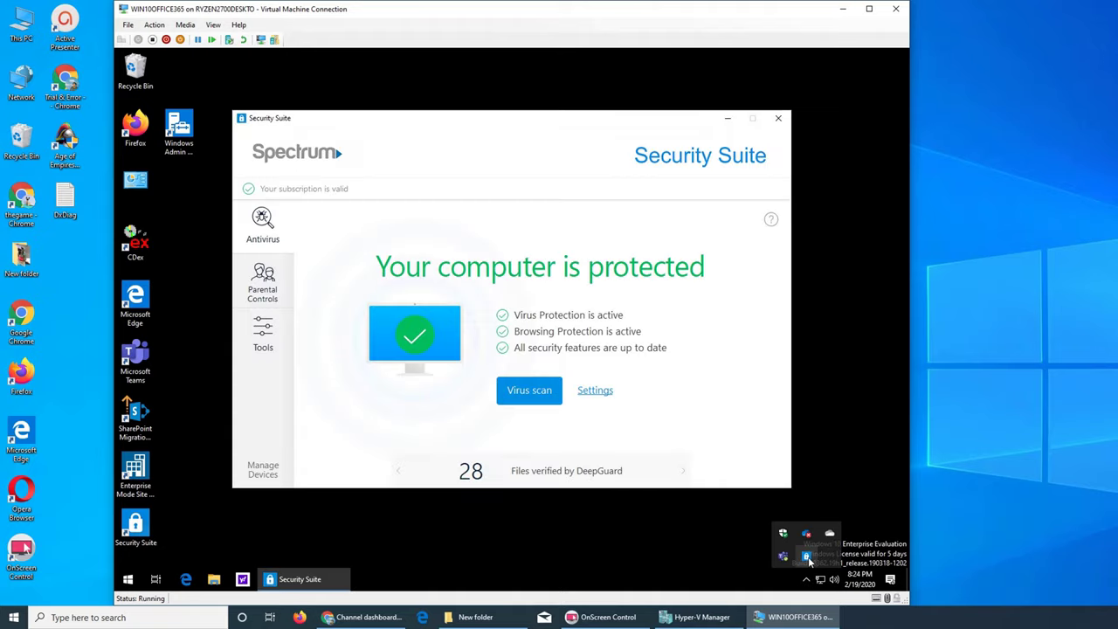